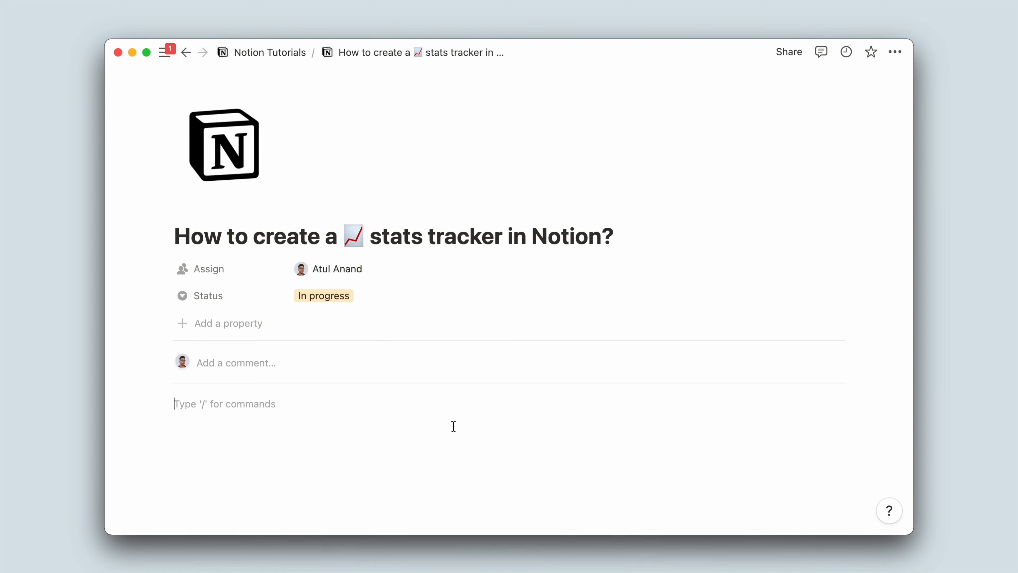
- Insert an inline table database in the page body and title it "Tasks"
type("/table")
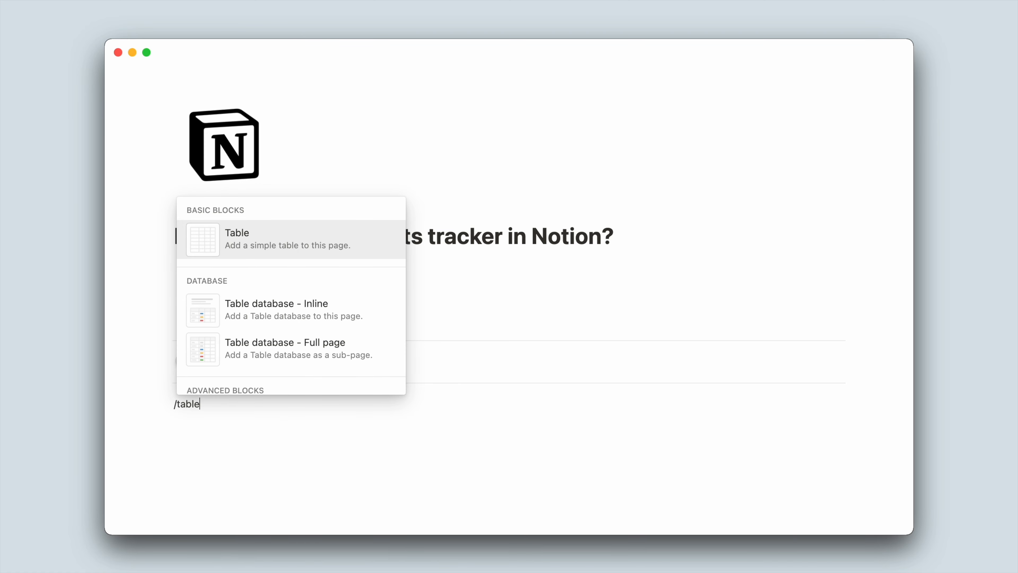
key("Down")
key("Return")
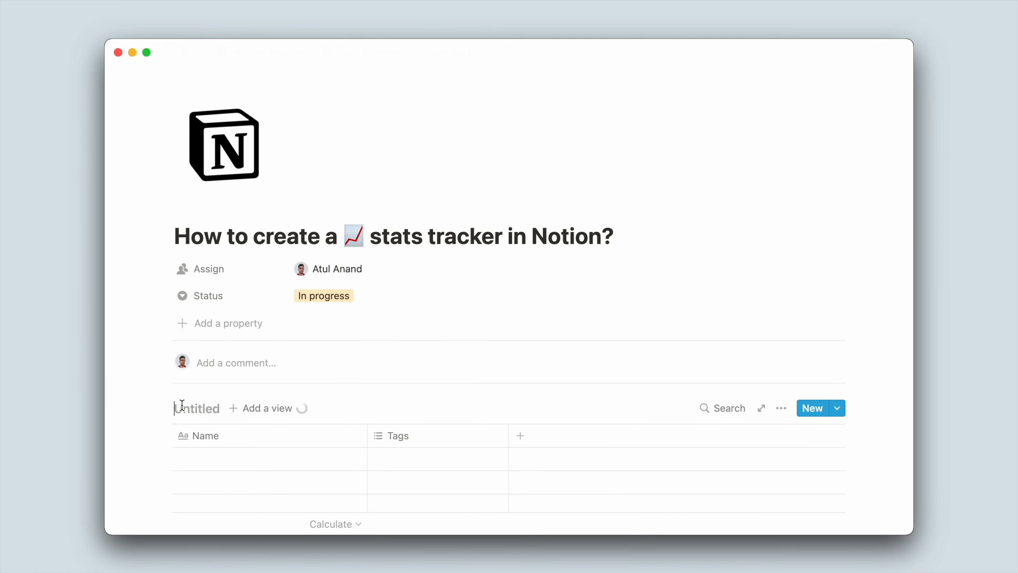
type("Tasks")
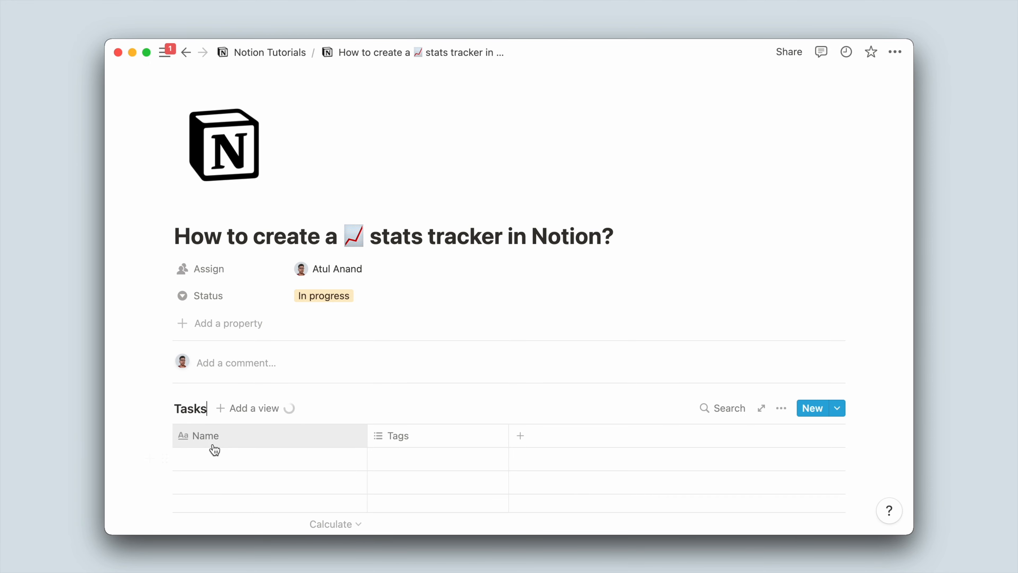
- Rename the database's Name column to "Tasks" and widen it
left_click(214, 444)
type("Tasks")
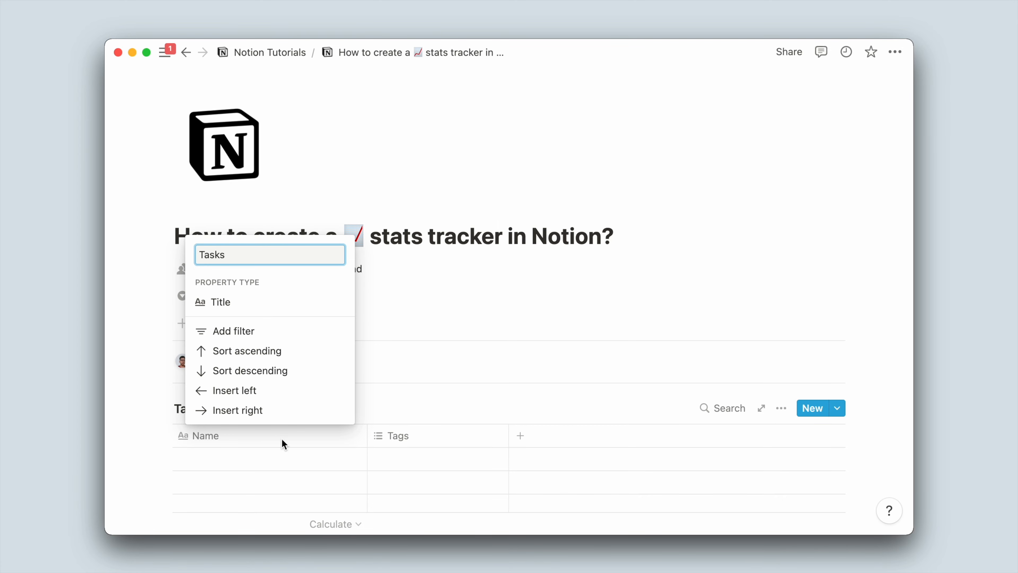
key("Return")
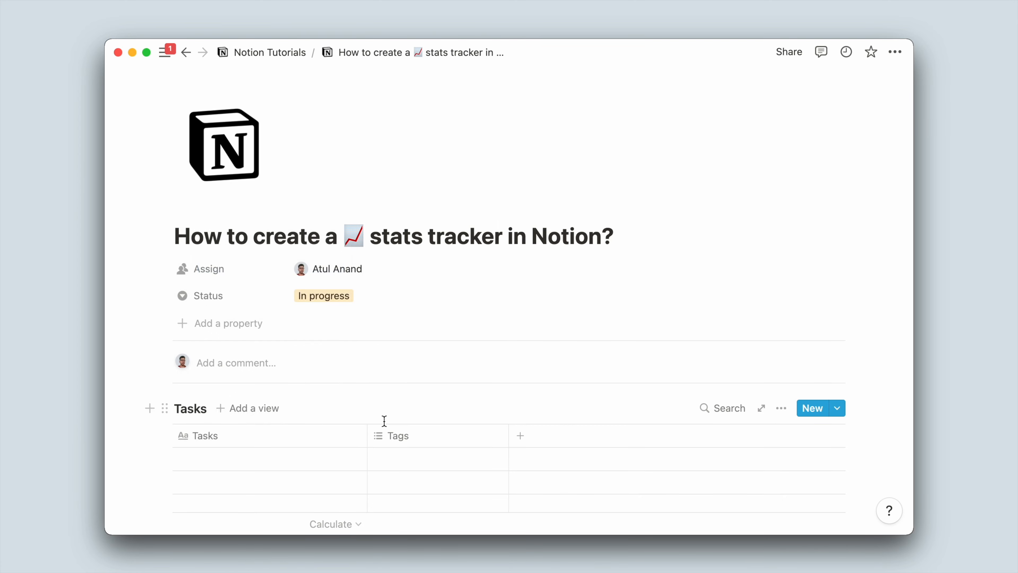
left_click_drag(367, 430, 439, 427)
- Change the Tags column's property type to Checkbox and narrow the column
left_click(482, 429)
mouse_move(534, 227)
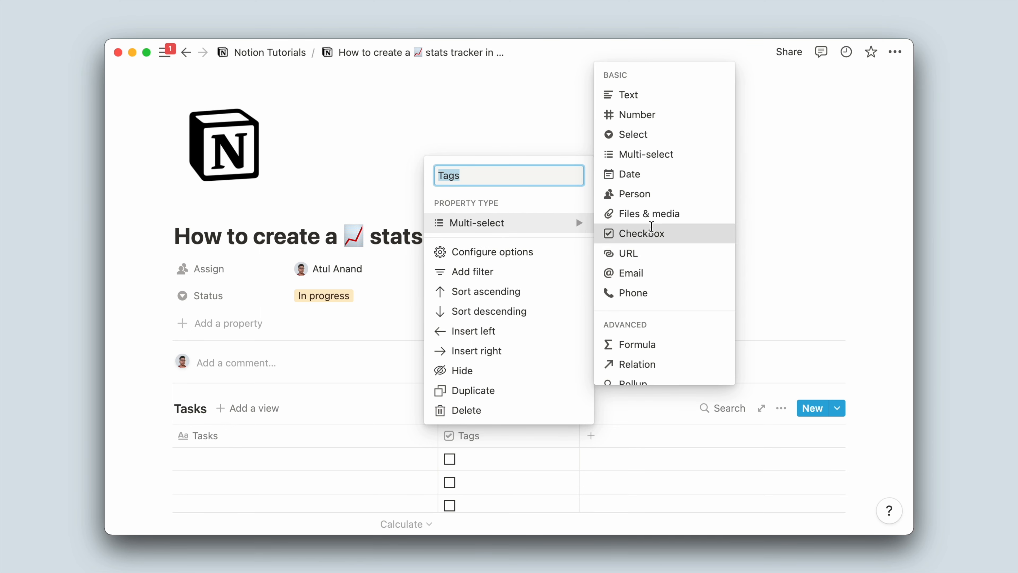
left_click(651, 231)
left_click_drag(578, 434, 495, 450)
scroll(494, 450, "down", 2)
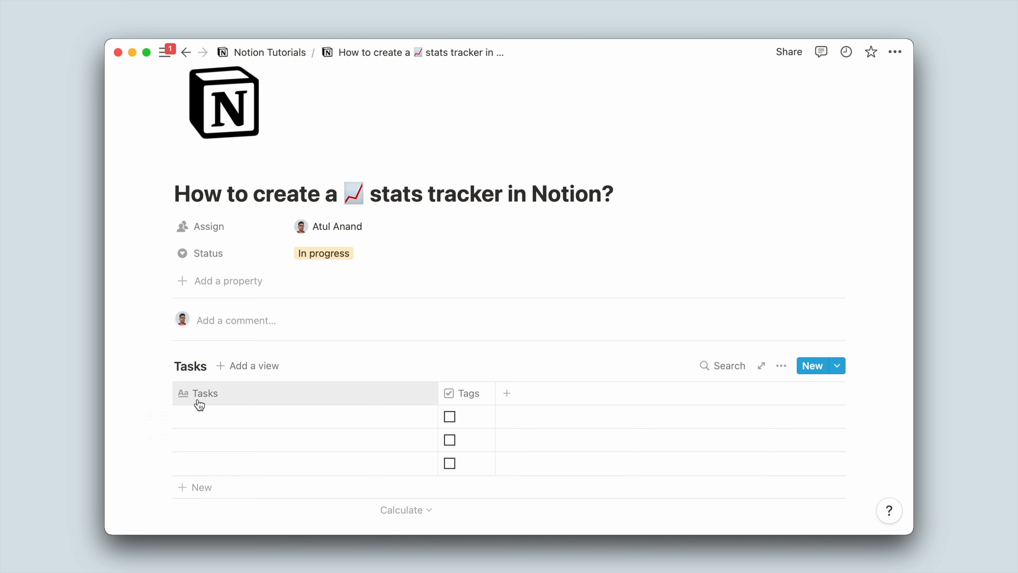
left_click(252, 413)
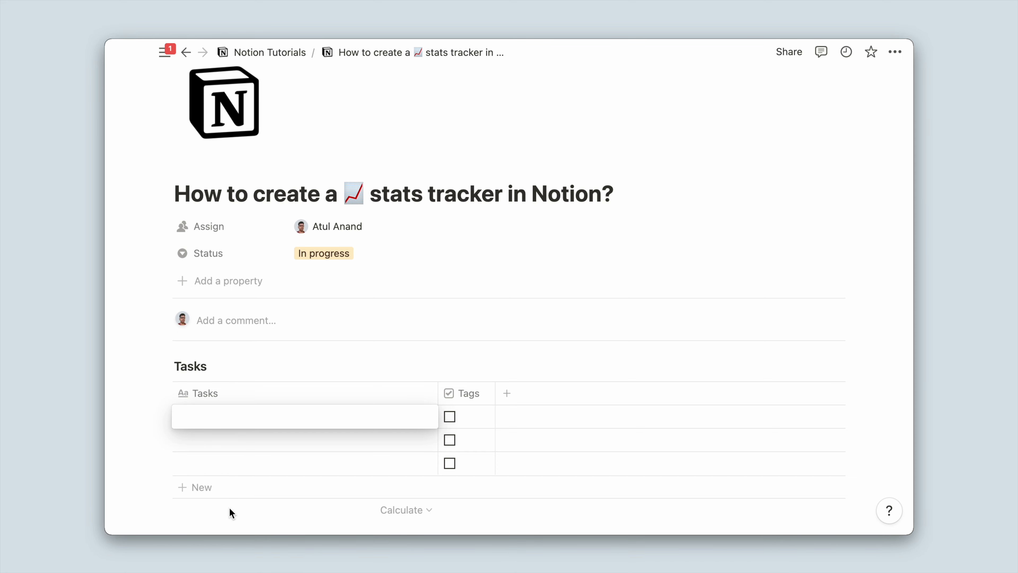
left_click(230, 508)
key("Escape")
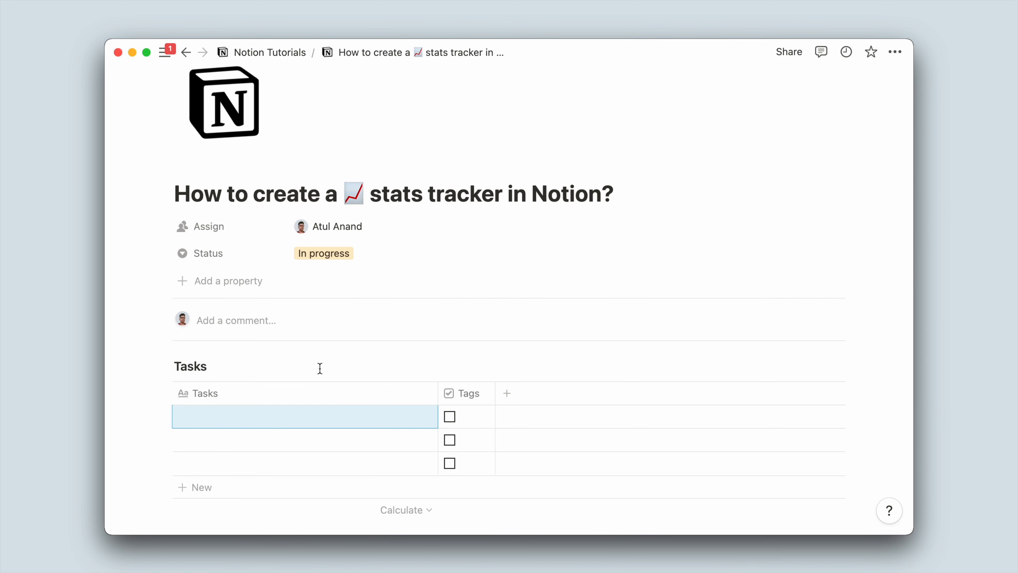
- Insert an inline gallery database on the empty line below the Tasks table
scroll(319, 367, "down", 5)
left_click(254, 398)
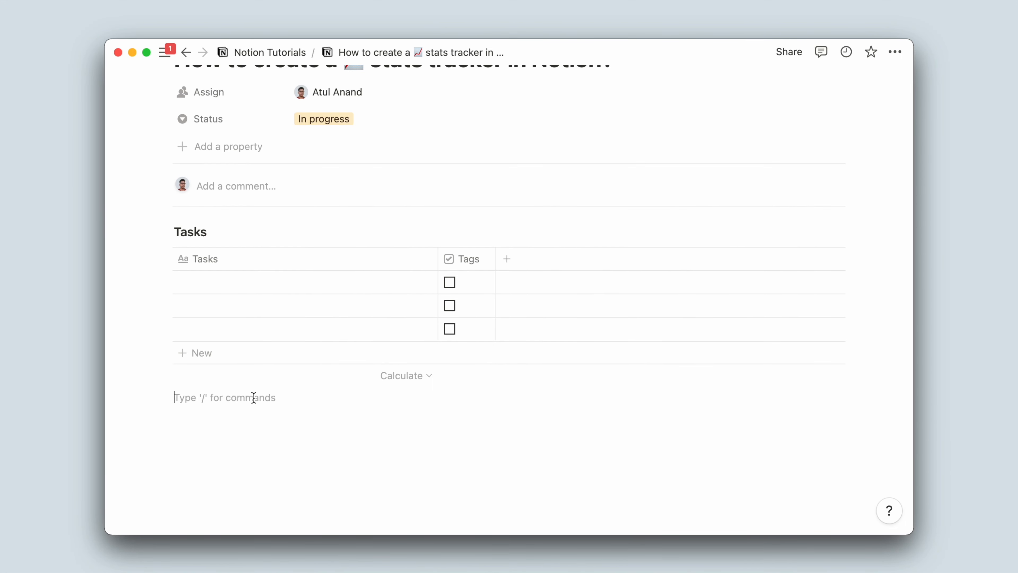
type("/g")
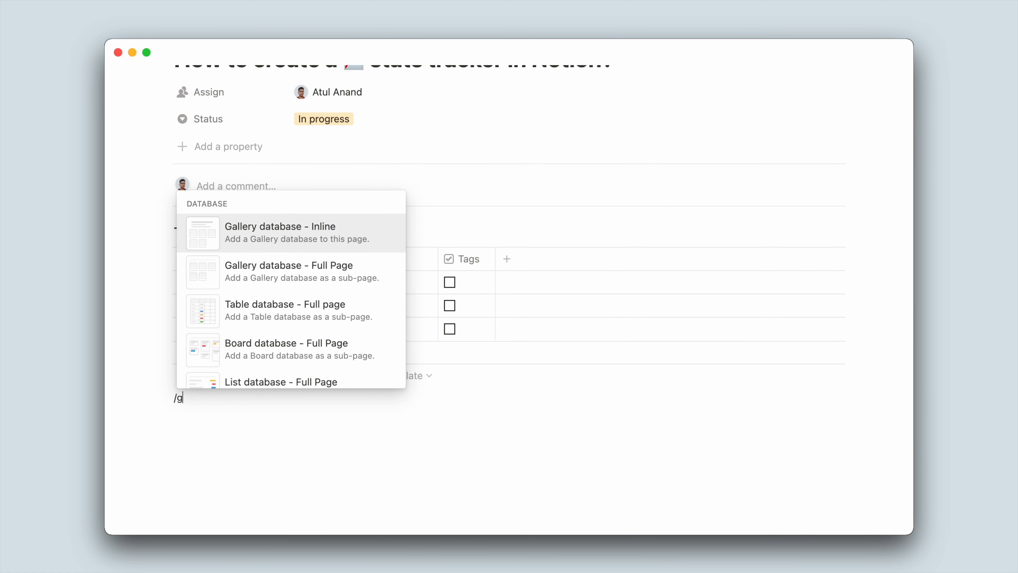
type("alle")
key("Return")
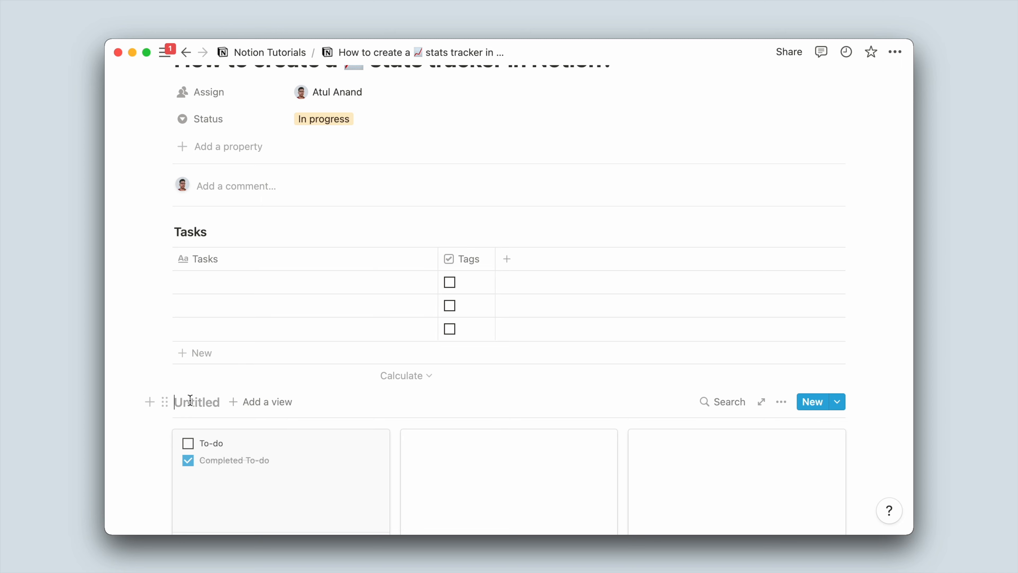
- Title the gallery database "Stats" and delete its Page 2 and Page 3 cards
scroll(214, 496, "down", 3)
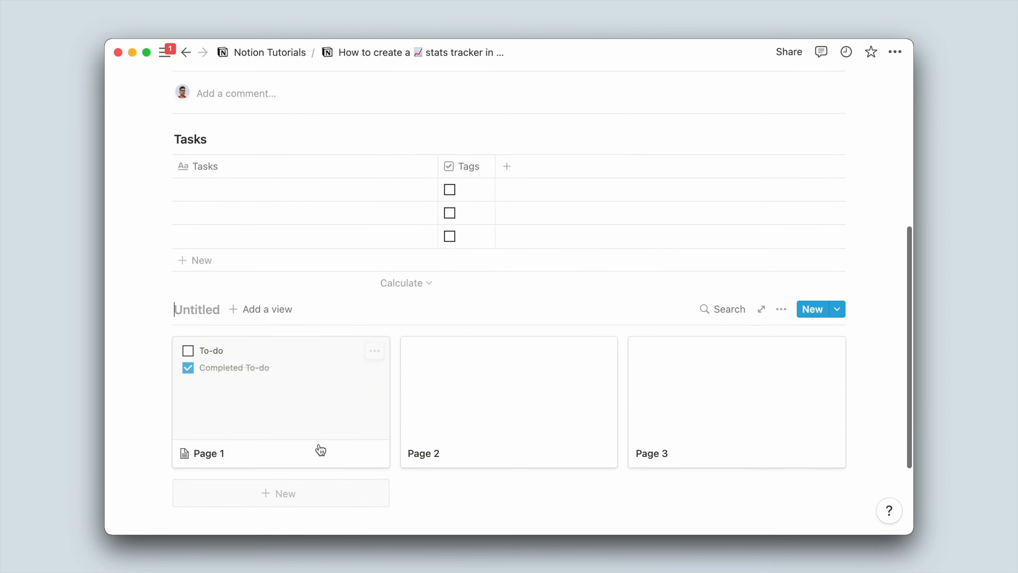
scroll(218, 402, "up", 1)
type("Stats")
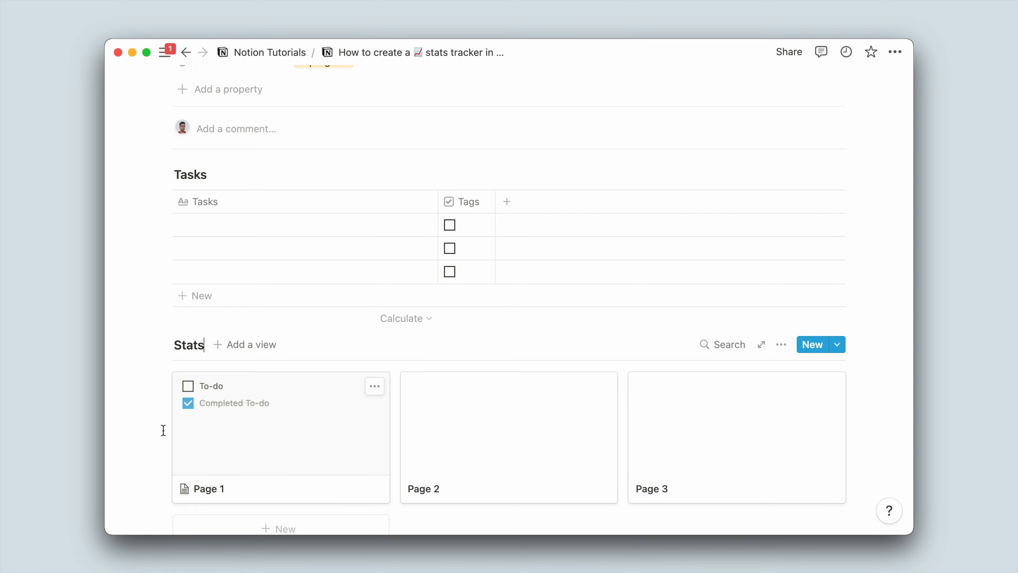
left_click_drag(493, 517, 831, 411)
key("Delete")
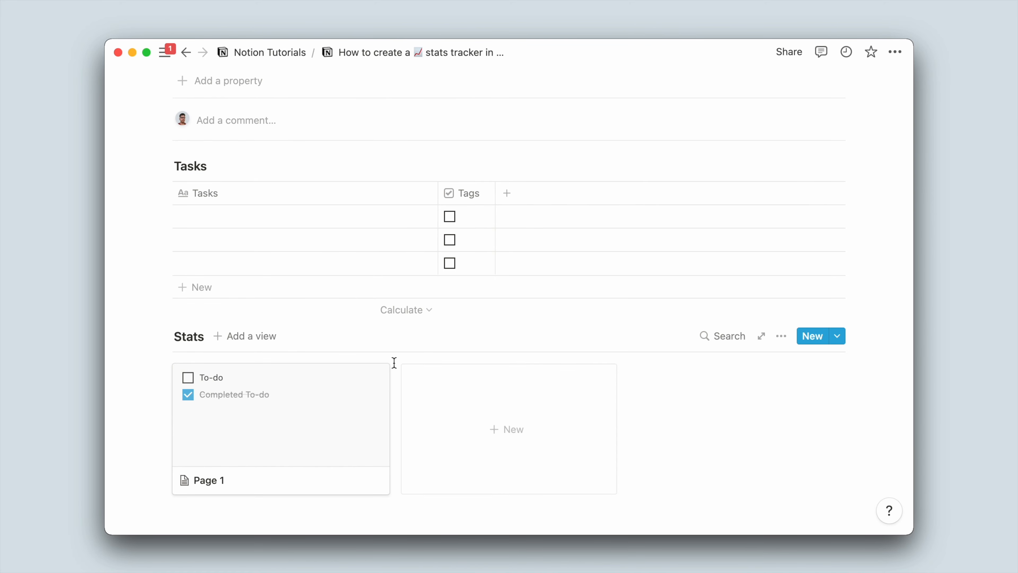
- Move an empty text block above the Tasks table and arrange the empty blocks there into two columns, narrowing the first
scroll(286, 405, "down", 2)
left_click(282, 440)
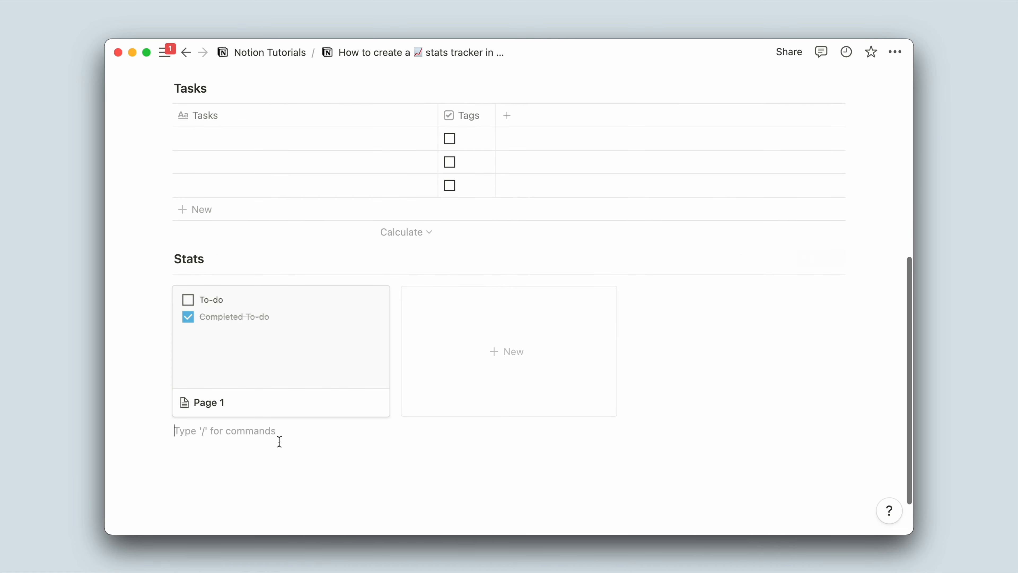
left_click_drag(153, 430, 230, 449)
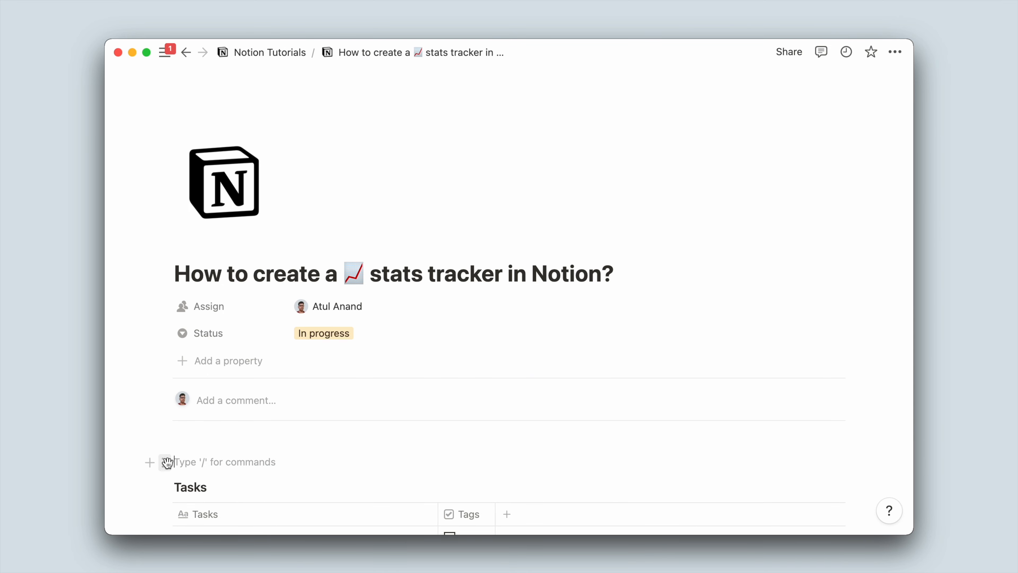
left_click_drag(166, 462, 165, 449)
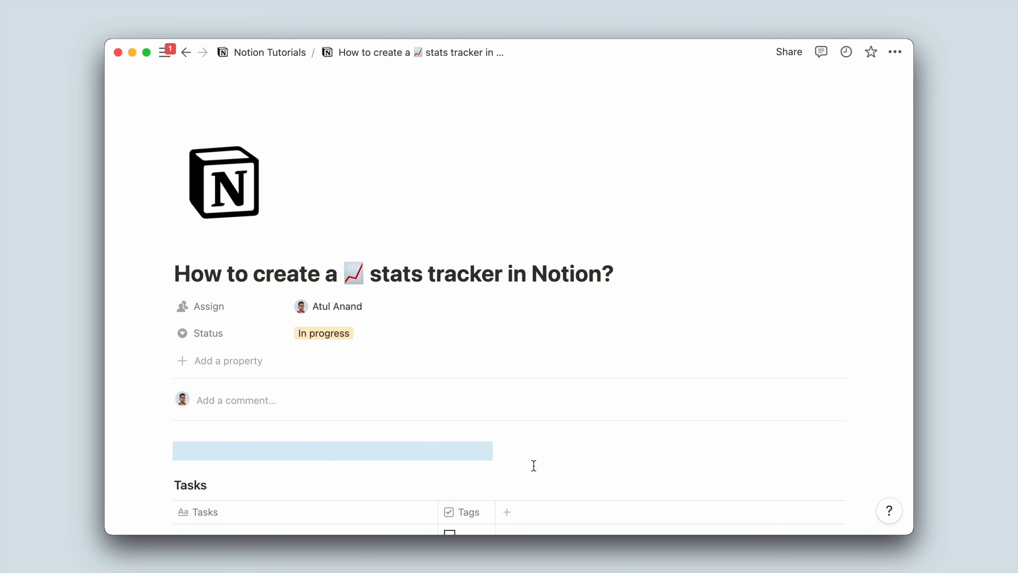
left_click(513, 463)
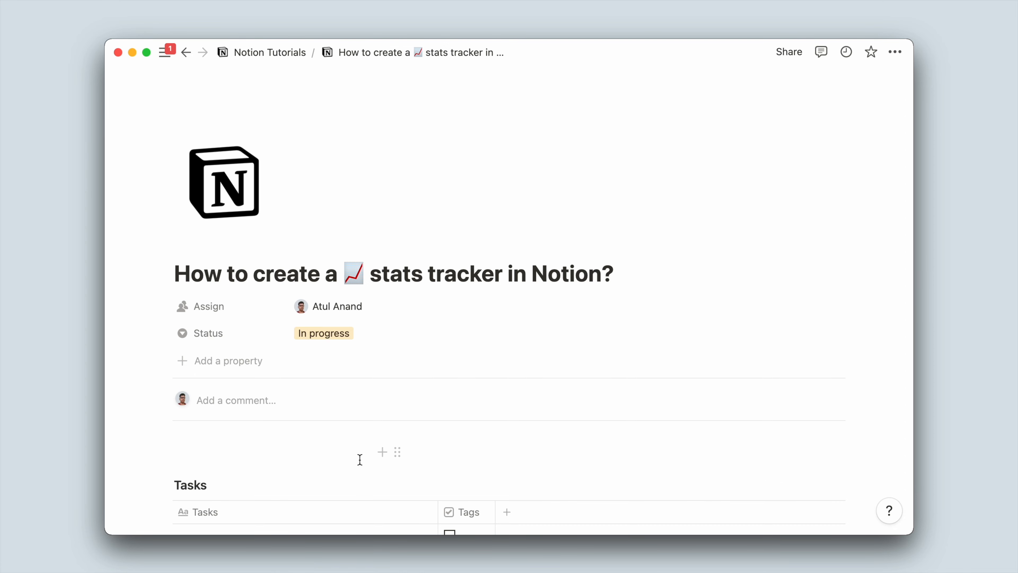
- Move the Tasks table into the wider column and the Stats gallery into the narrower one, removing the leftover empty line
left_click_drag(171, 487, 513, 446)
scroll(333, 496, "down", 5)
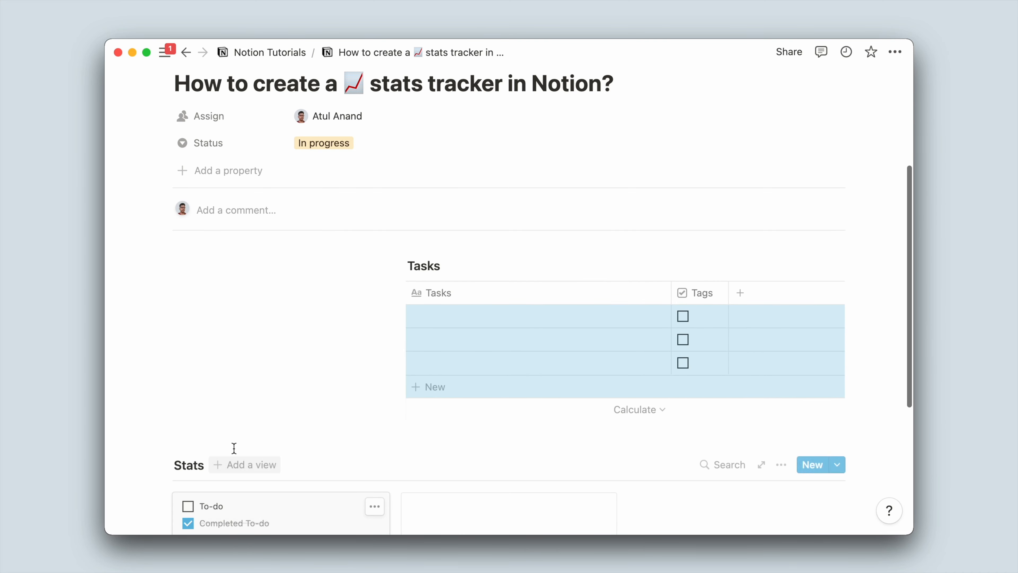
left_click_drag(162, 465, 235, 273)
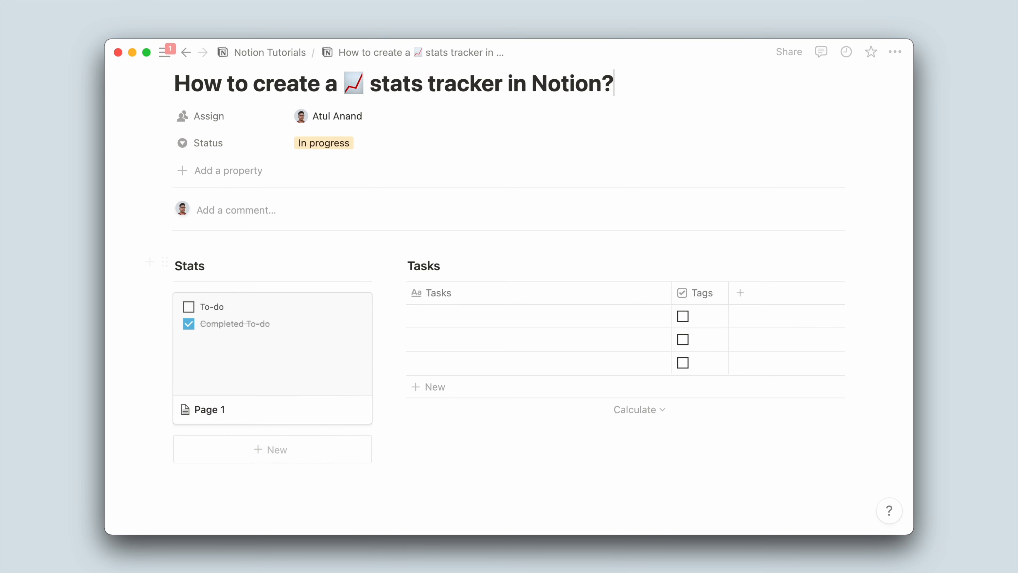
left_click(454, 430)
key("BackSpace")
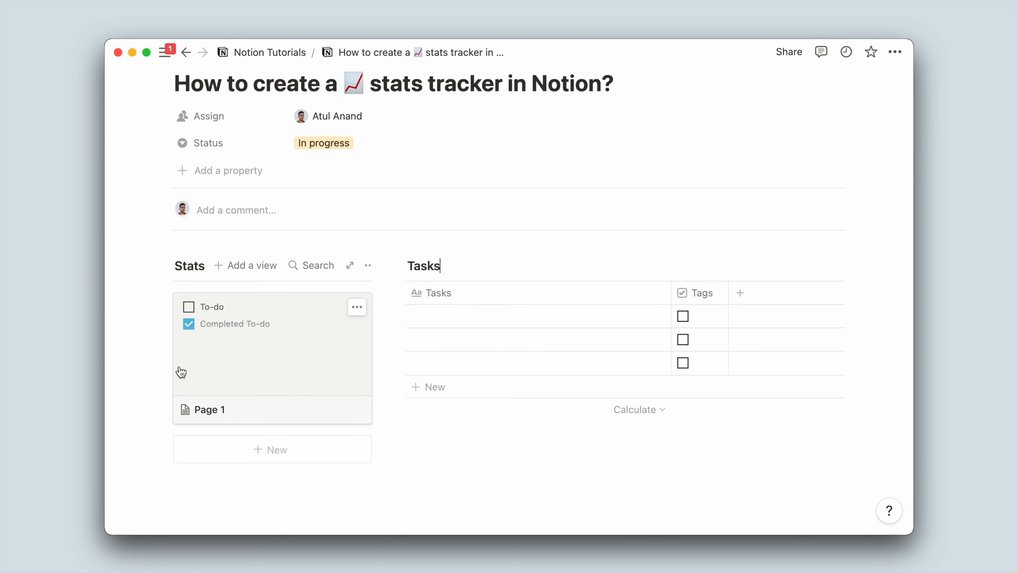
left_click_drag(165, 366, 194, 368)
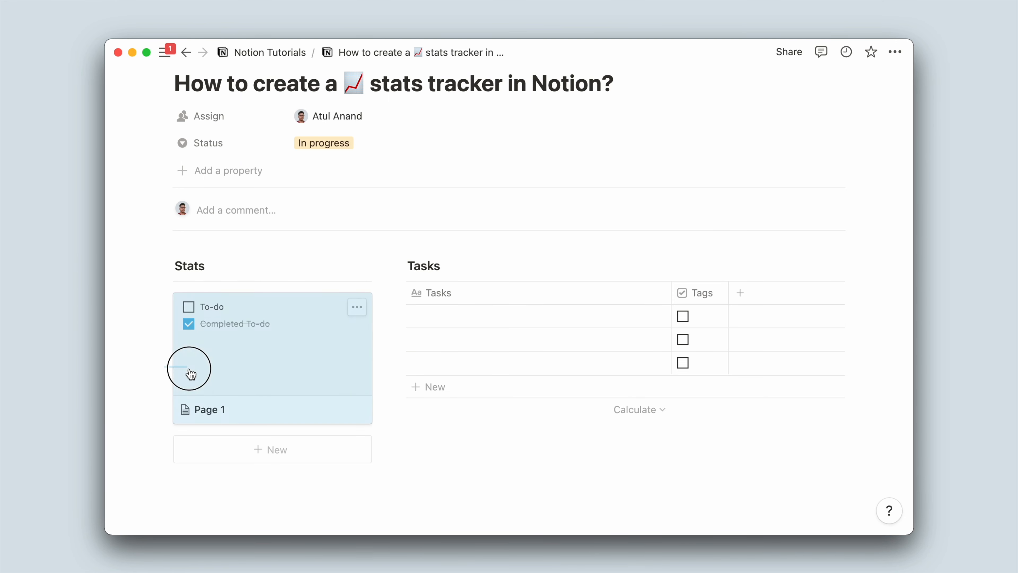
left_click(516, 391)
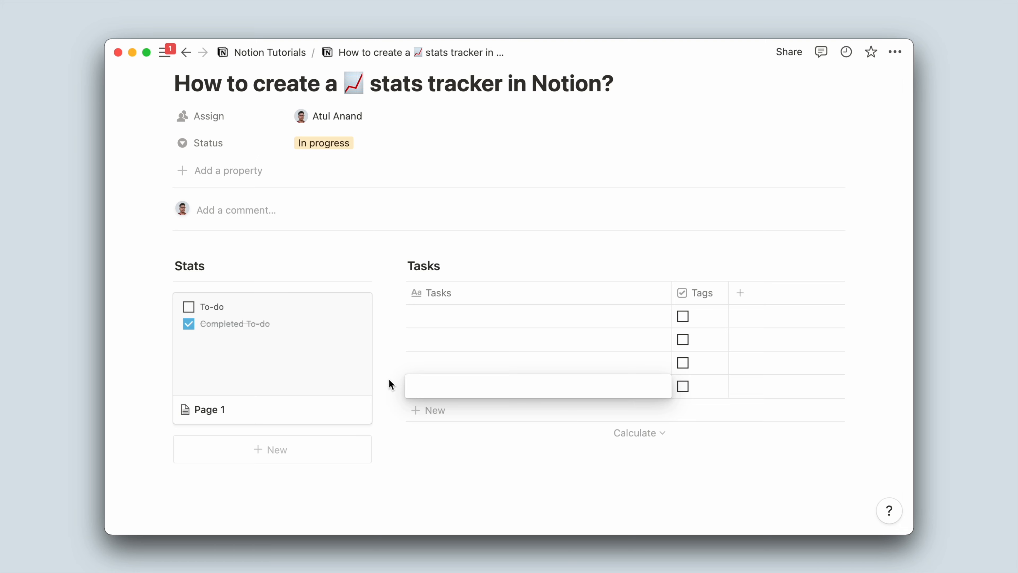
left_click(397, 386)
key("Delete")
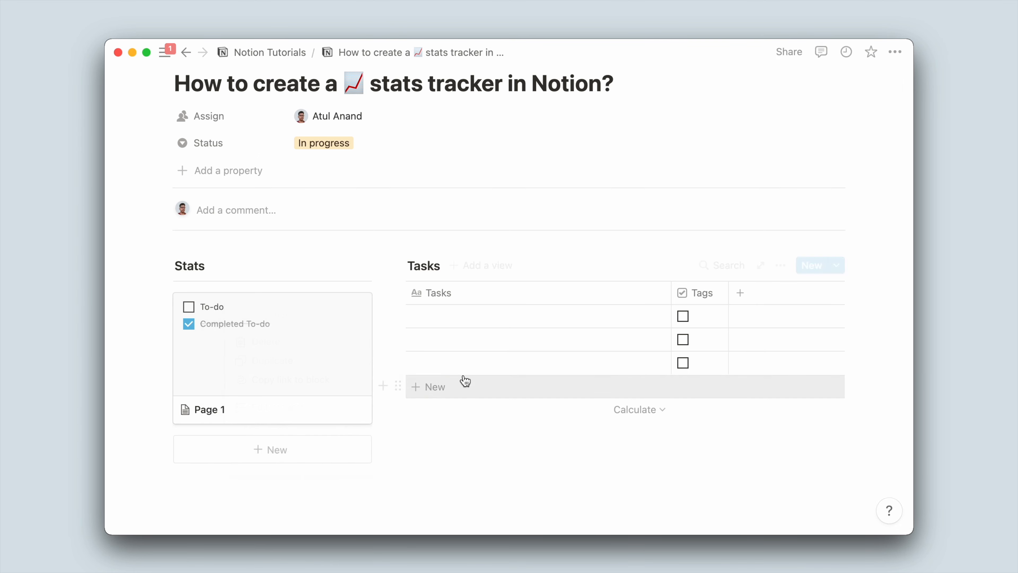
- Name the three rows of the Tasks table "Task 1", "Task 2" and "Task 3"
left_click(513, 320)
type("T")
key("Return")
type("T")
key("Return")
type("T")
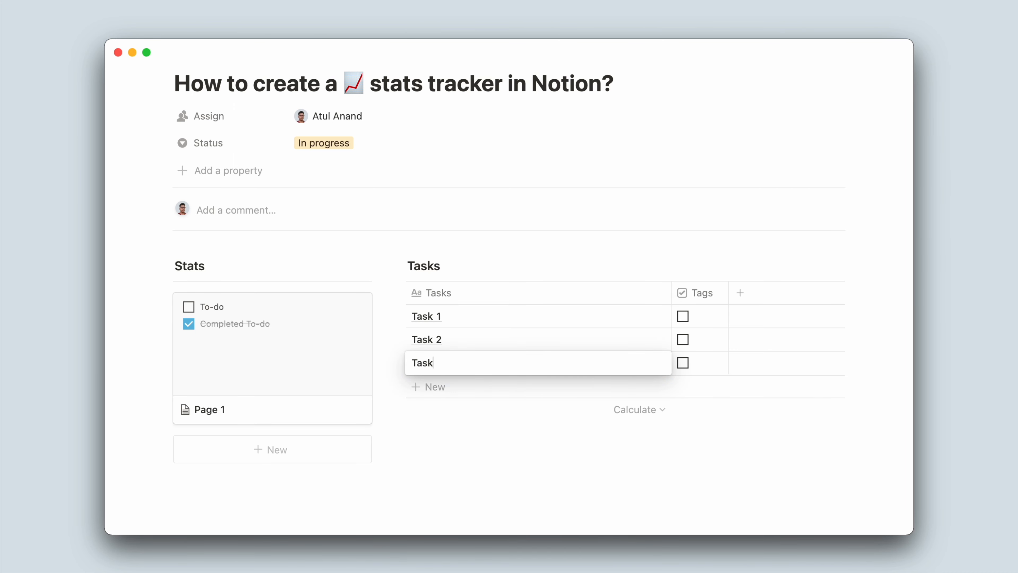
key("Escape")
- Rename the Tags checkbox column to "Done?"
left_click(716, 299)
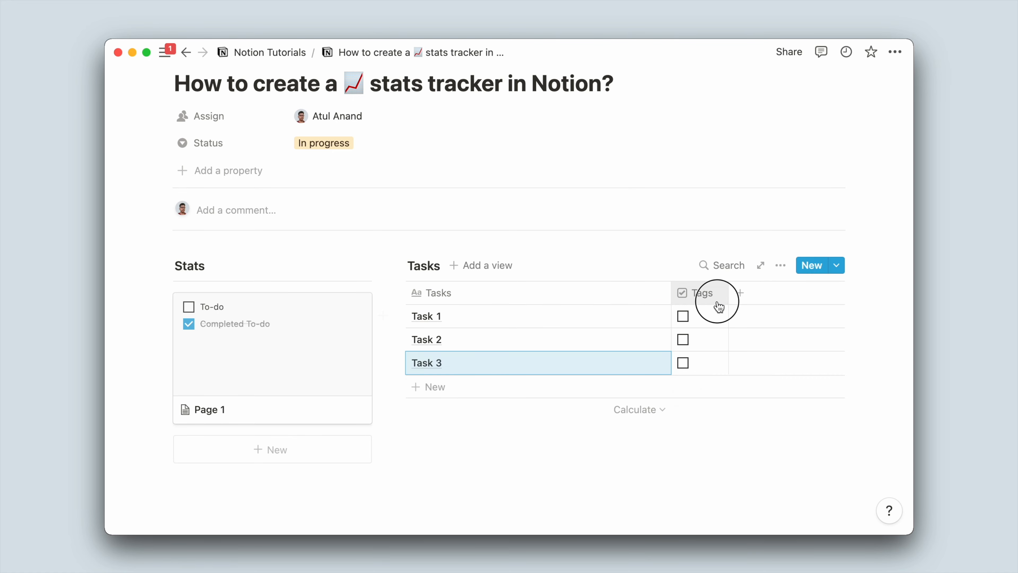
type("Done?")
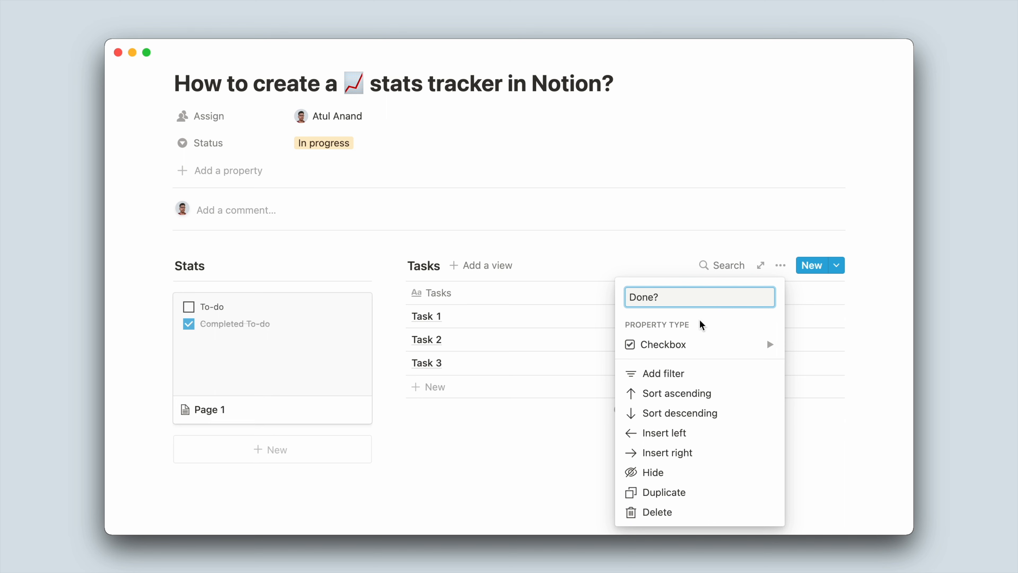
left_click(561, 382)
- Move the checkbox column in front of the Tasks column and narrow both columns
left_click_drag(701, 293, 416, 295)
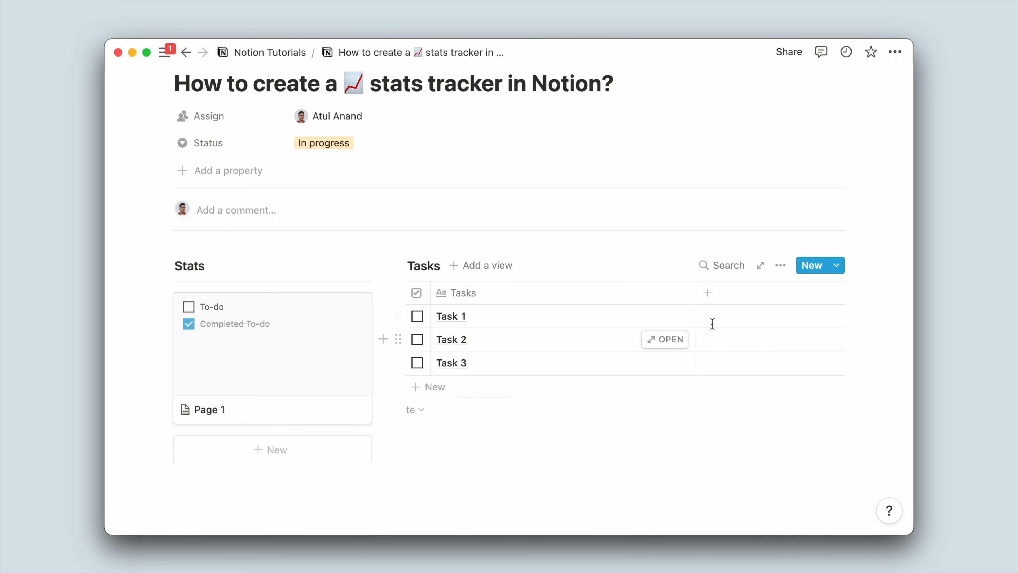
left_click_drag(701, 297, 579, 309)
- Open the Page 1 card of the Stats gallery to view its properties and content
left_click(240, 381)
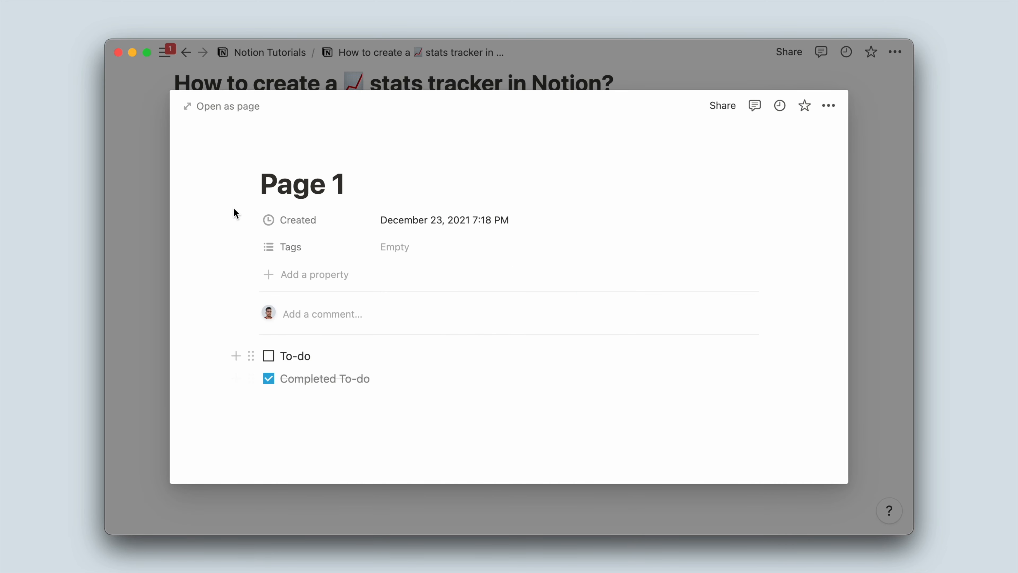
left_click(156, 226)
left_click(157, 232)
- Set the Stats gallery view's card preview to None
left_click(364, 272)
left_click(449, 303)
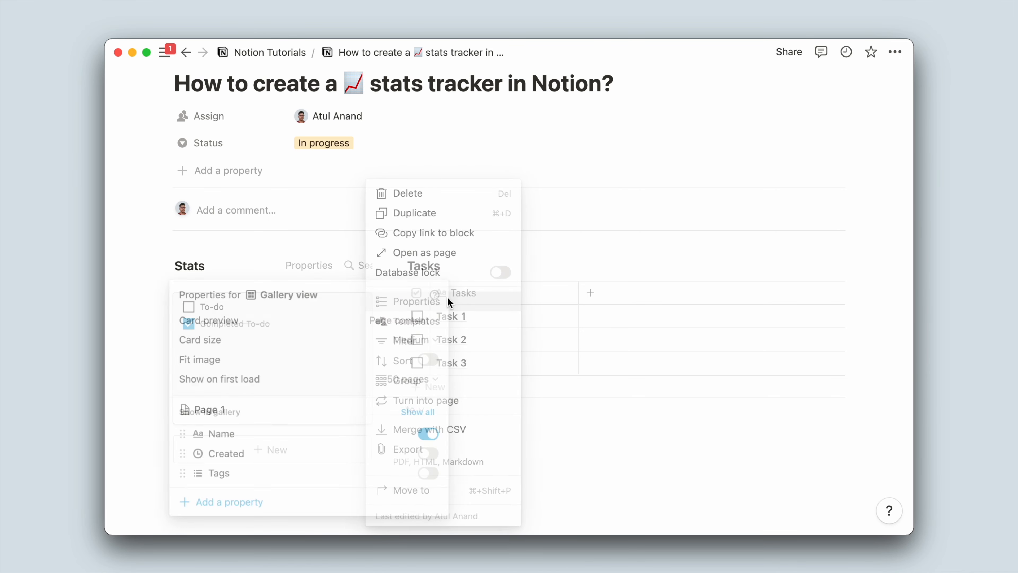
left_click(415, 326)
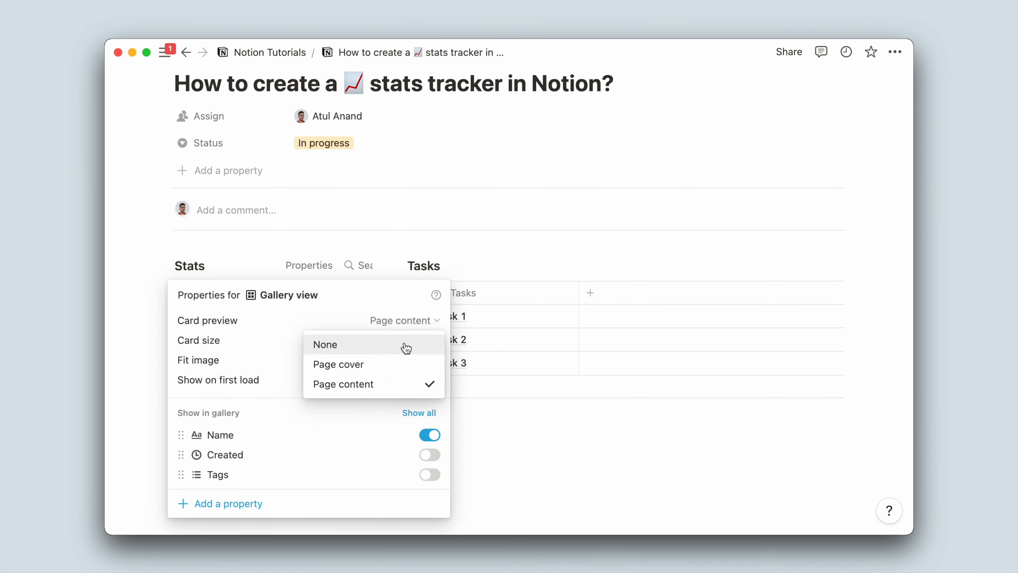
left_click(403, 348)
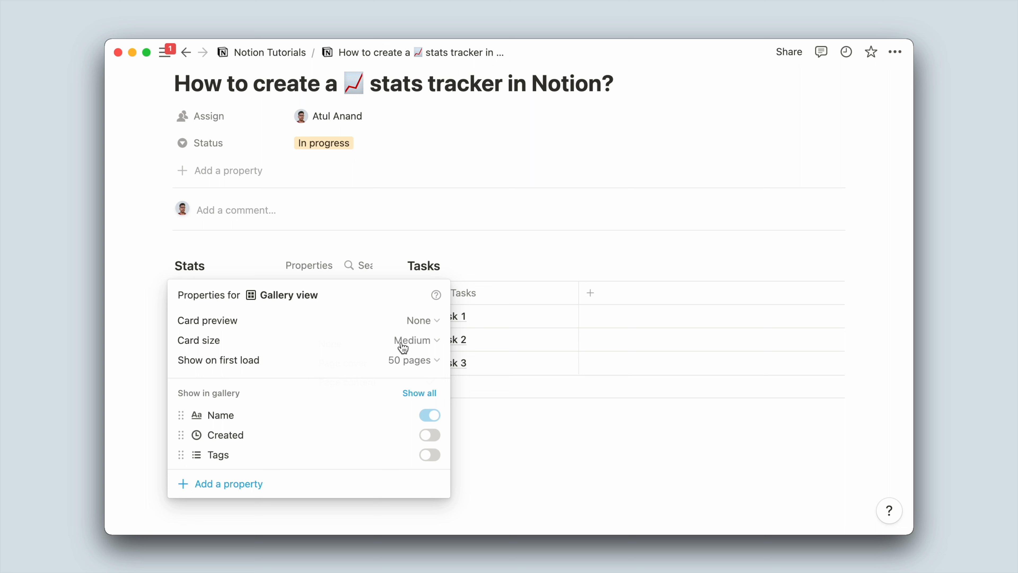
left_click(147, 319)
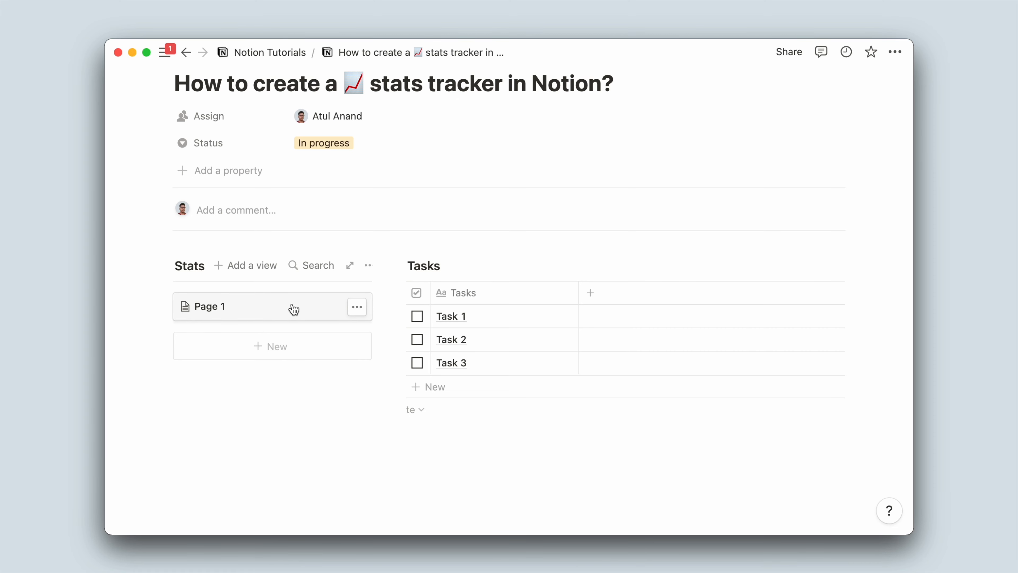
- Delete the Created and Tags properties from the Stats gallery
left_click(360, 273)
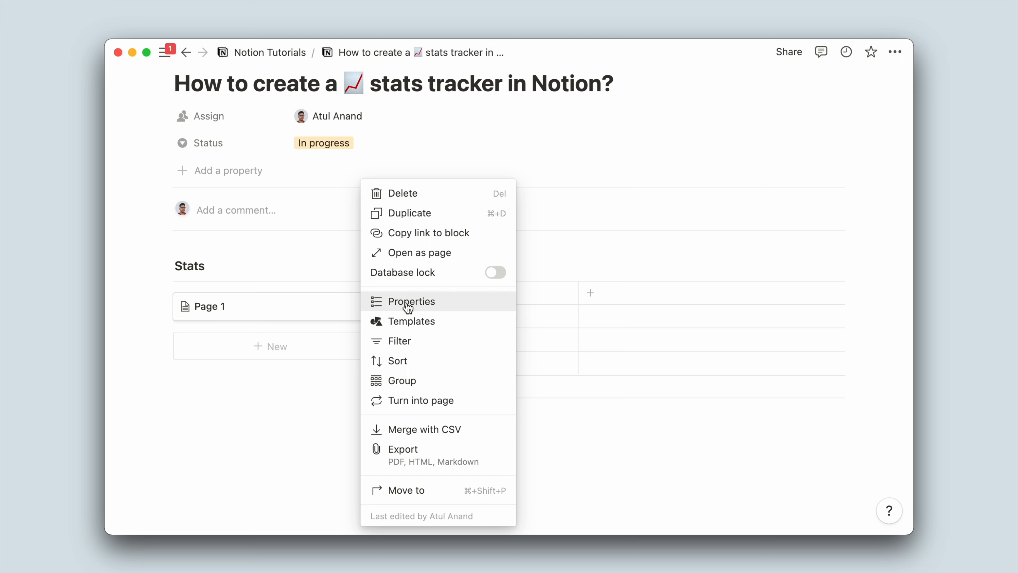
left_click(403, 303)
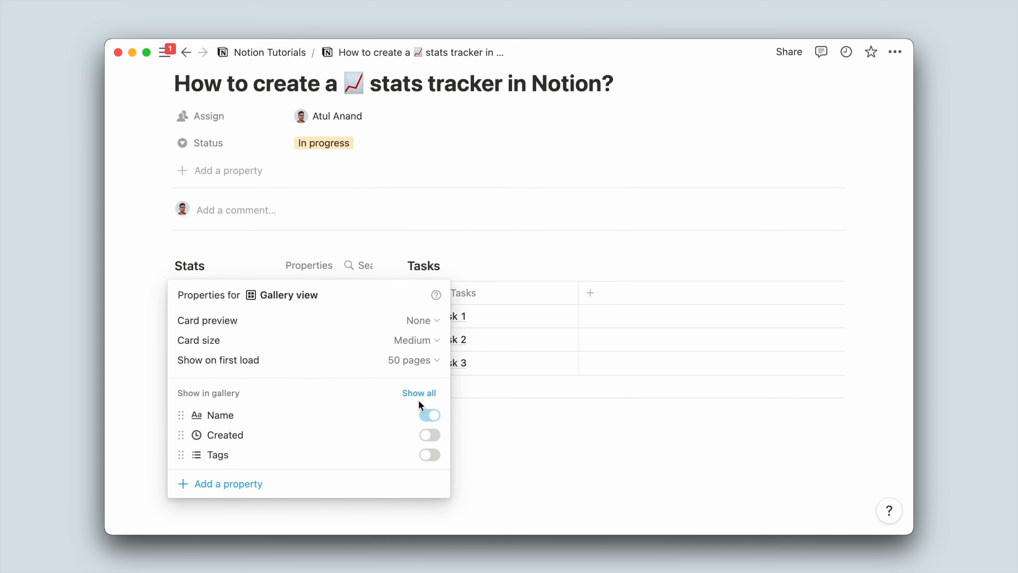
left_click(181, 435)
left_click(251, 413)
left_click(482, 308)
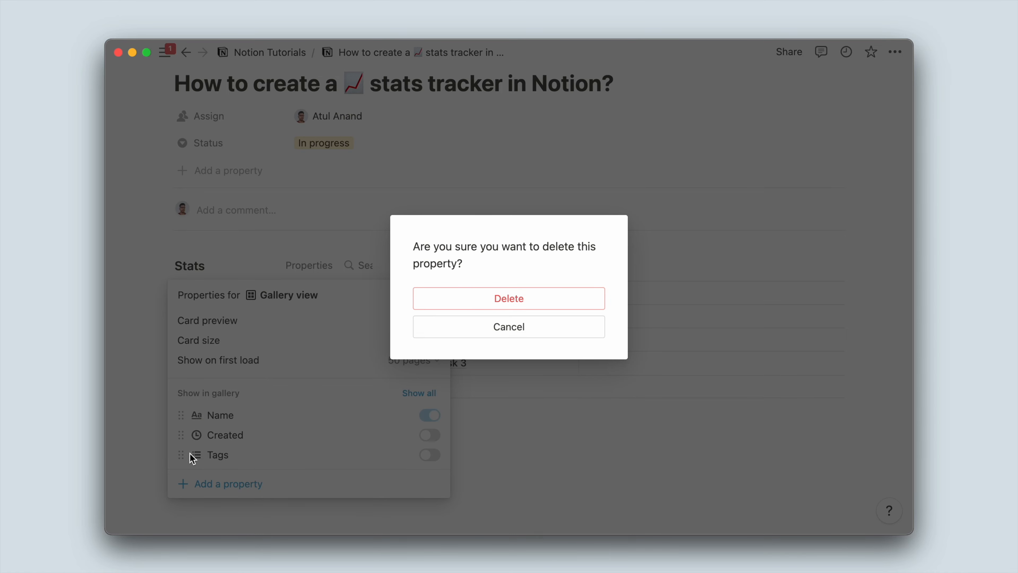
key("Return")
left_click(181, 435)
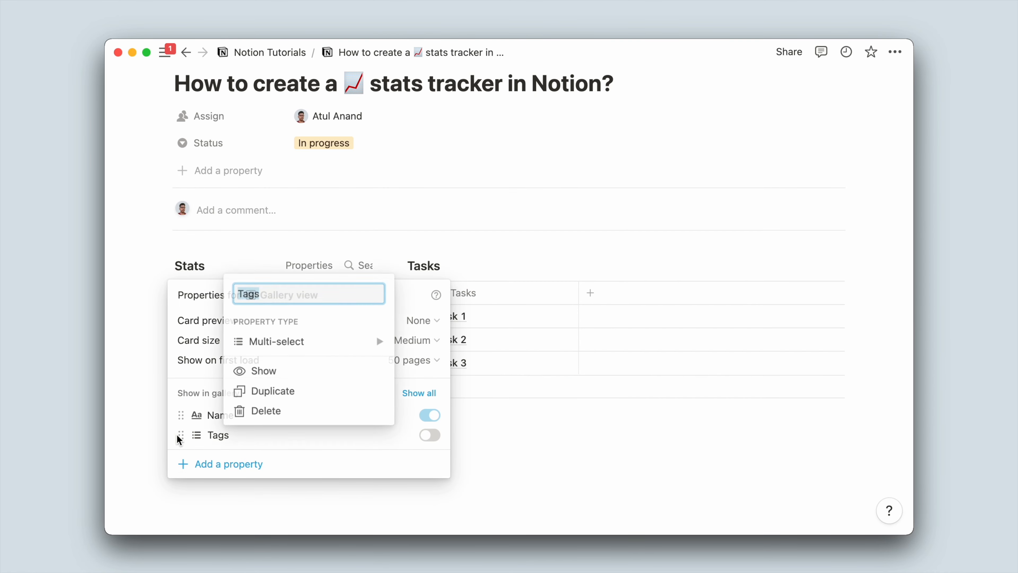
left_click(330, 371)
left_click(193, 435)
left_click(284, 410)
left_click(588, 305)
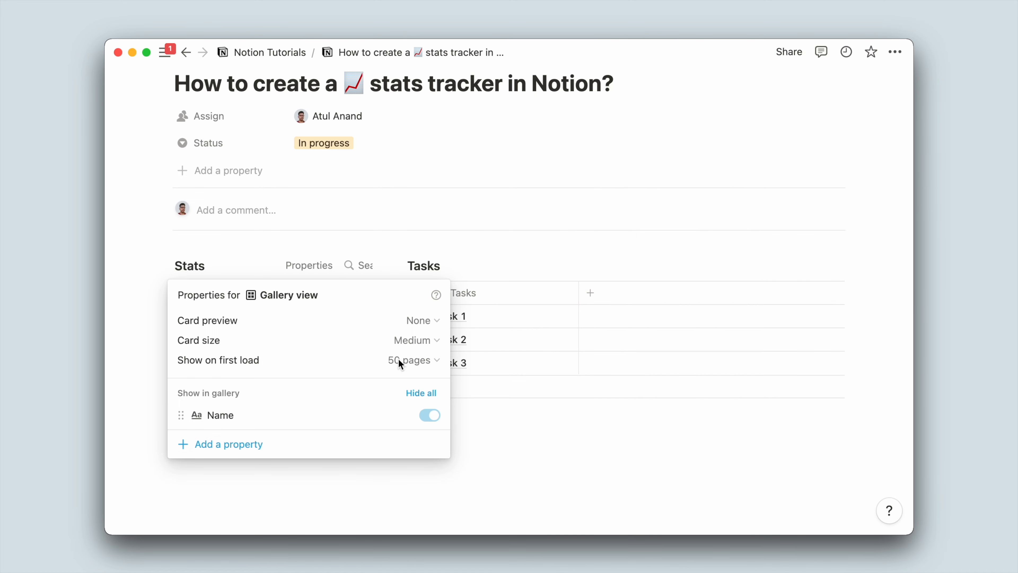
- Add a new property to the Stats gallery and name it "Relation with tasks"
left_click(250, 457)
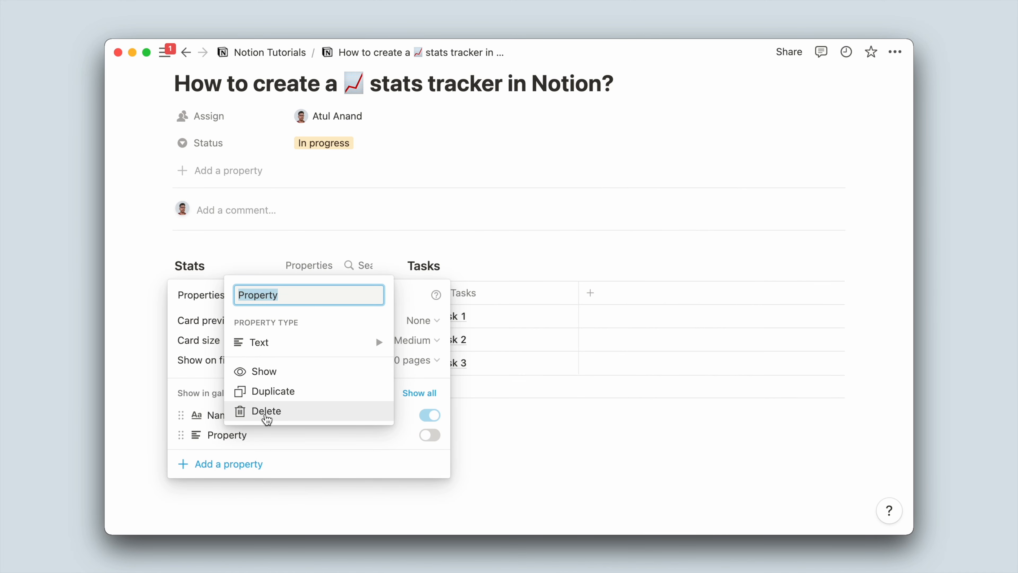
type("Re")
key("BackSpace")
key("BackSpace")
type("R")
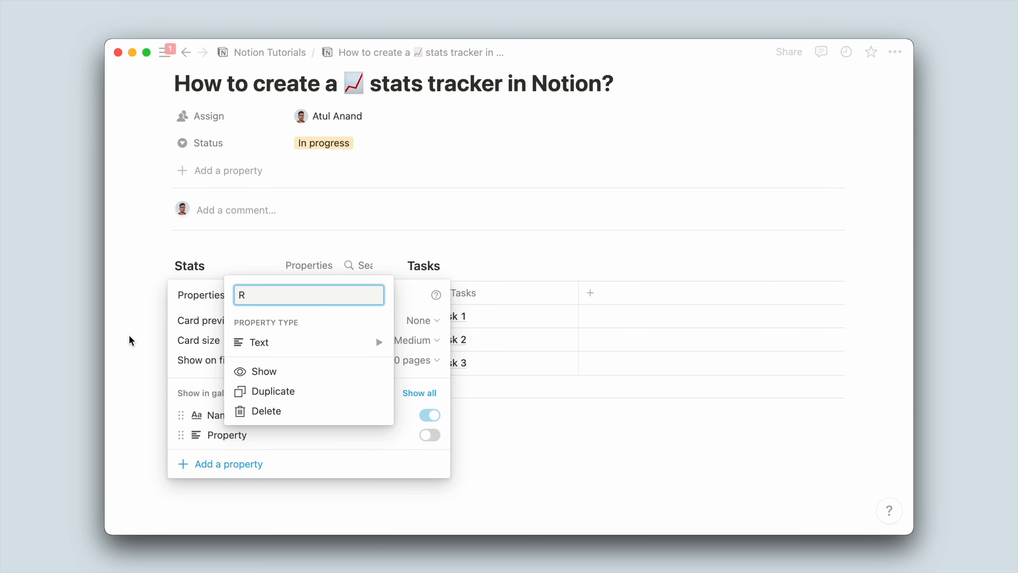
left_click(279, 288)
left_click(279, 288)
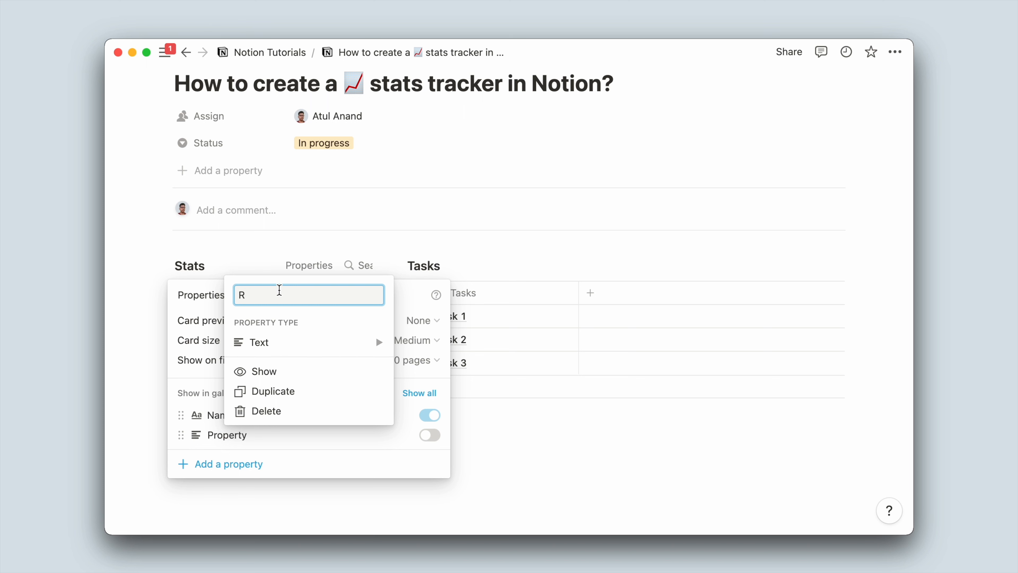
type("elation with ")
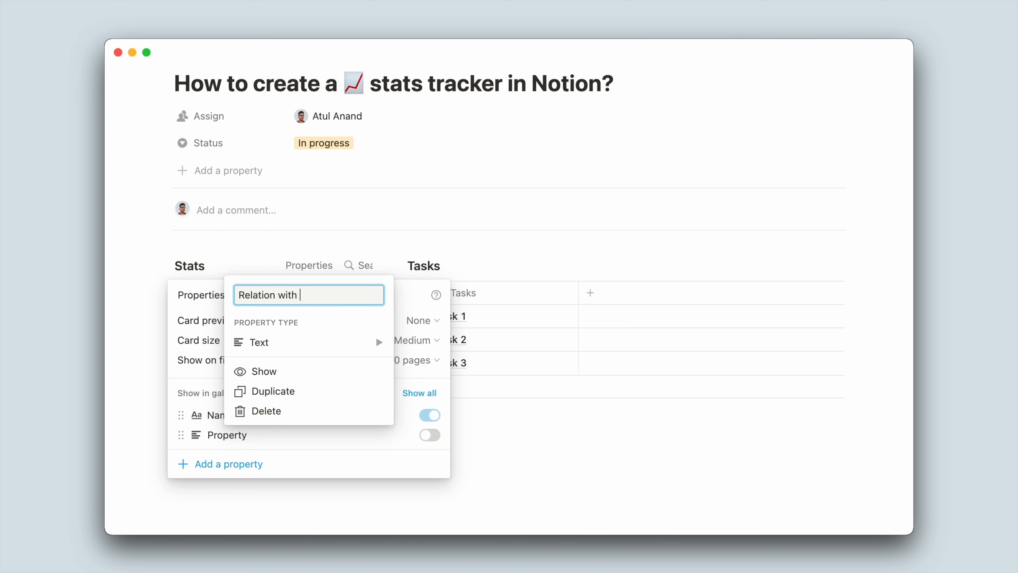
type("tasks")
- Make the new property a Relation linked to the Tasks database of the stats tracker page
left_click(354, 343)
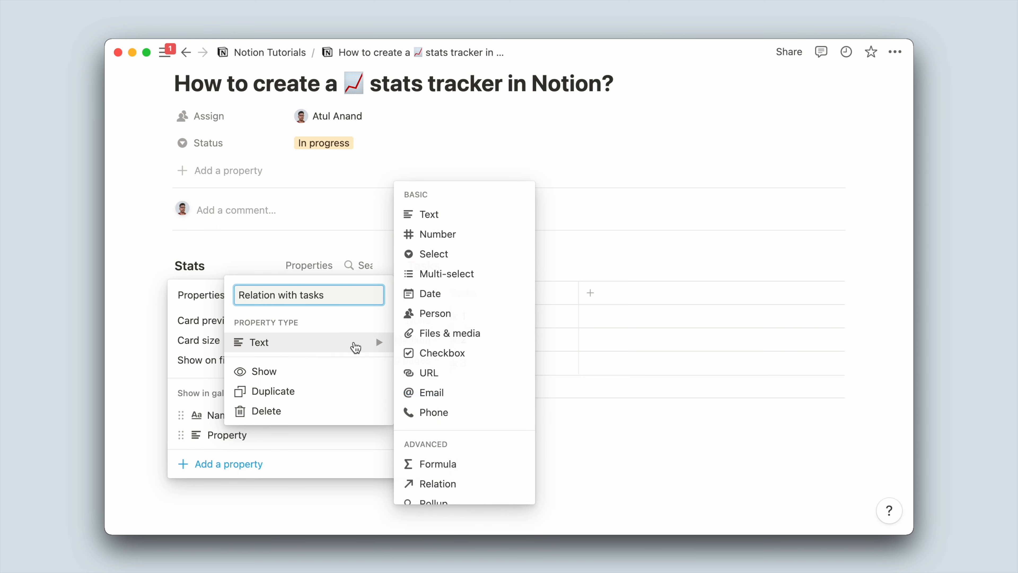
scroll(433, 457, "down", 2)
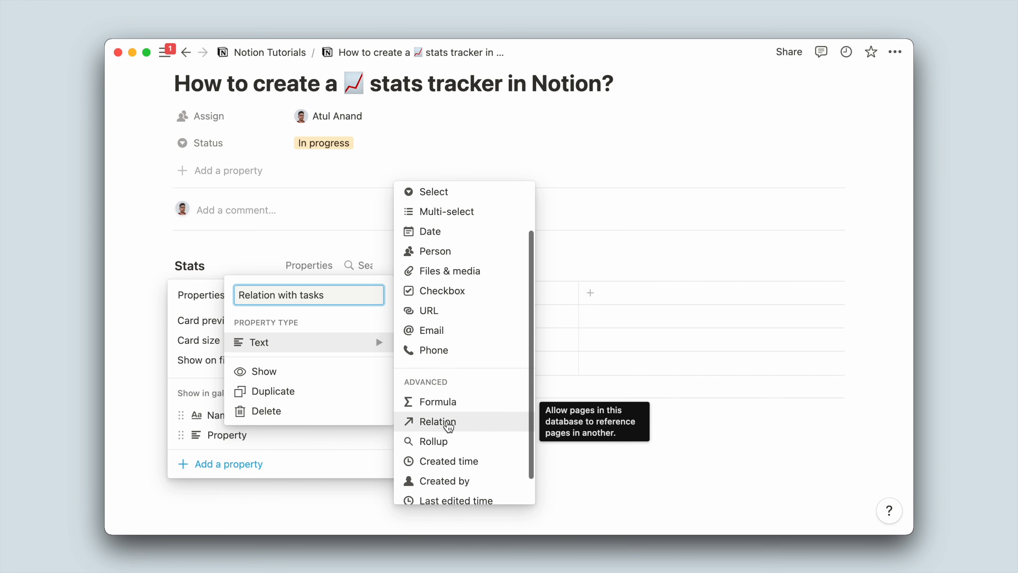
left_click(441, 422)
left_click(494, 299)
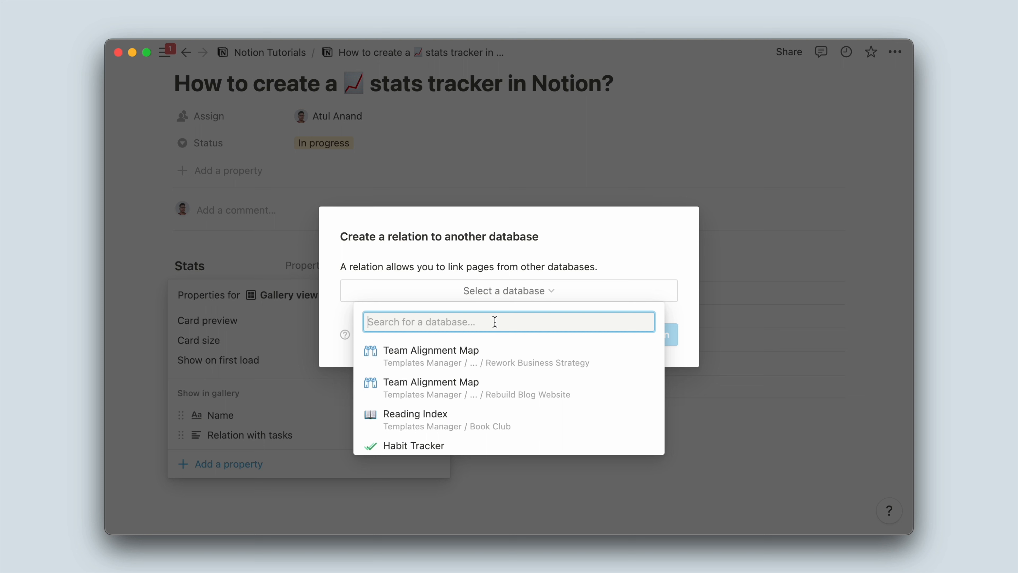
type("Tasks")
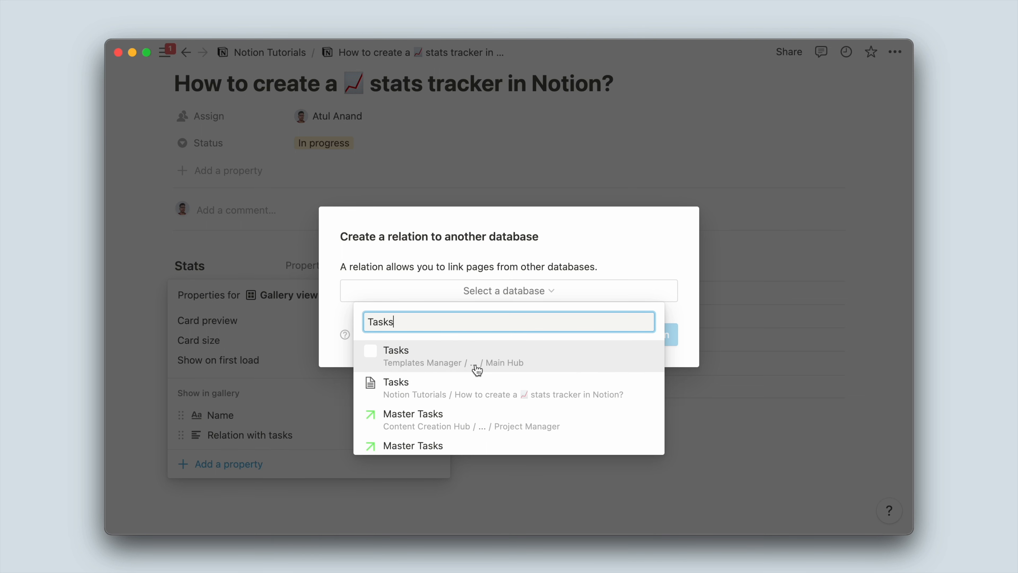
left_click(481, 395)
left_click(639, 334)
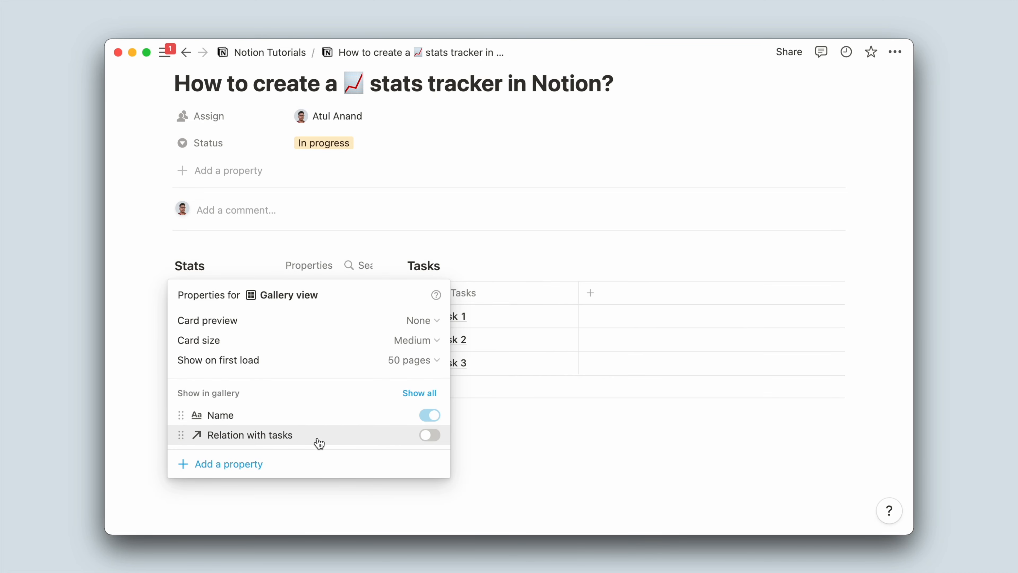
left_click(138, 404)
- Open the Page 1 card of the Stats gallery and delete the to-do items in its body
left_click(268, 308)
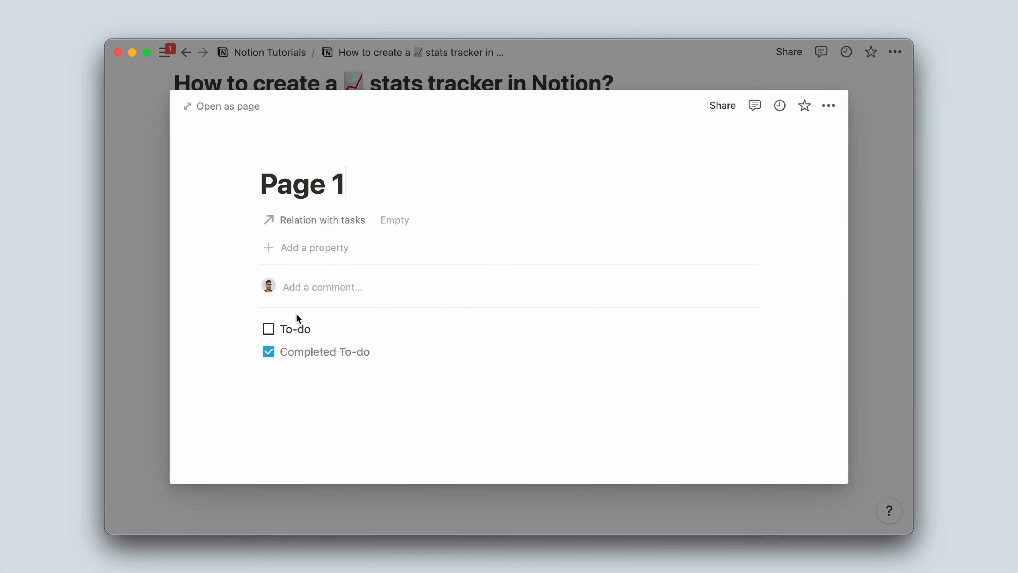
left_click_drag(281, 375, 324, 306)
key("BackSpace")
- Link Task 2, Task 3 and Task 1 to Page 1 through the "Relation with tasks" property
left_click(413, 220)
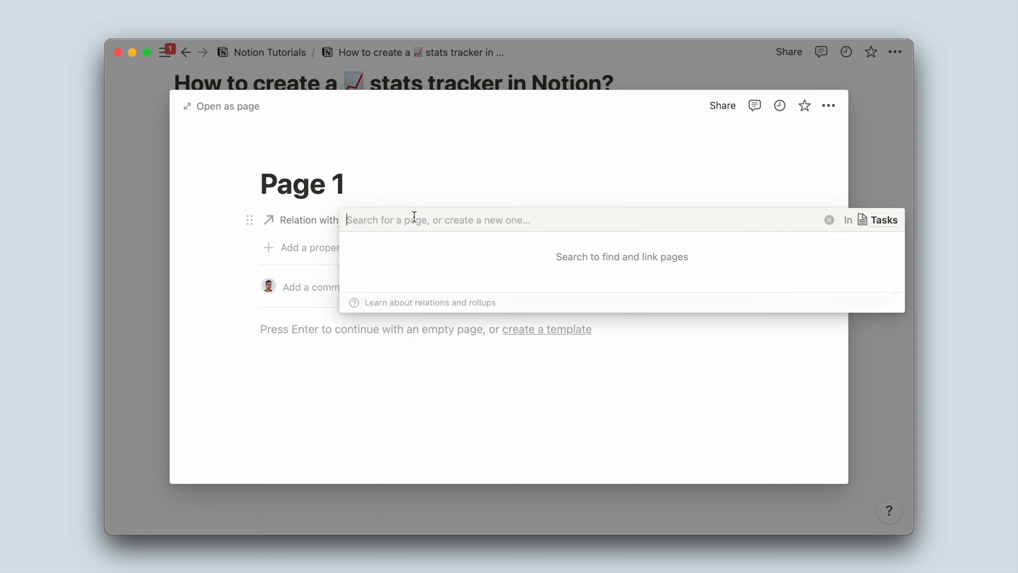
left_click(336, 268)
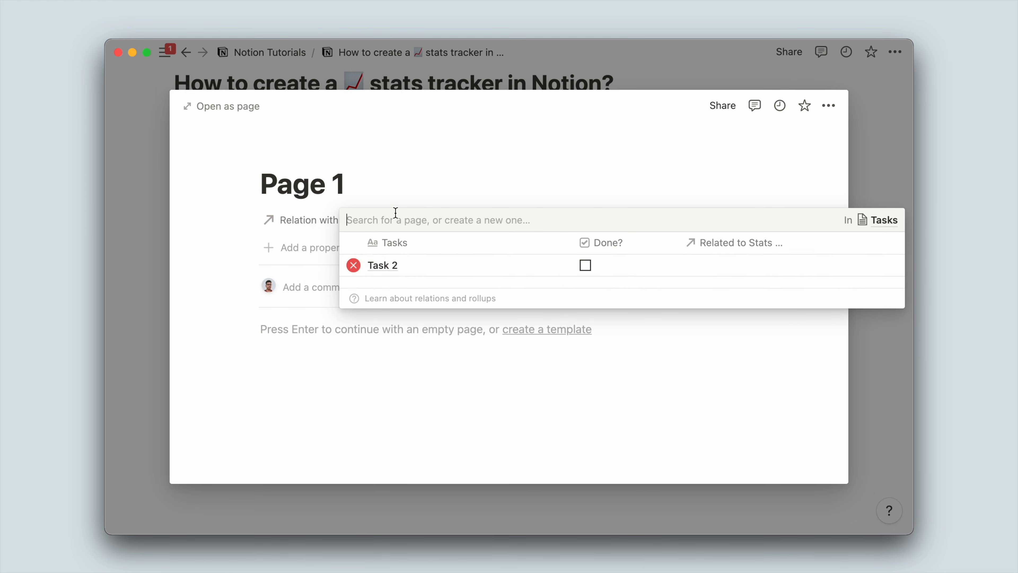
left_click(325, 287)
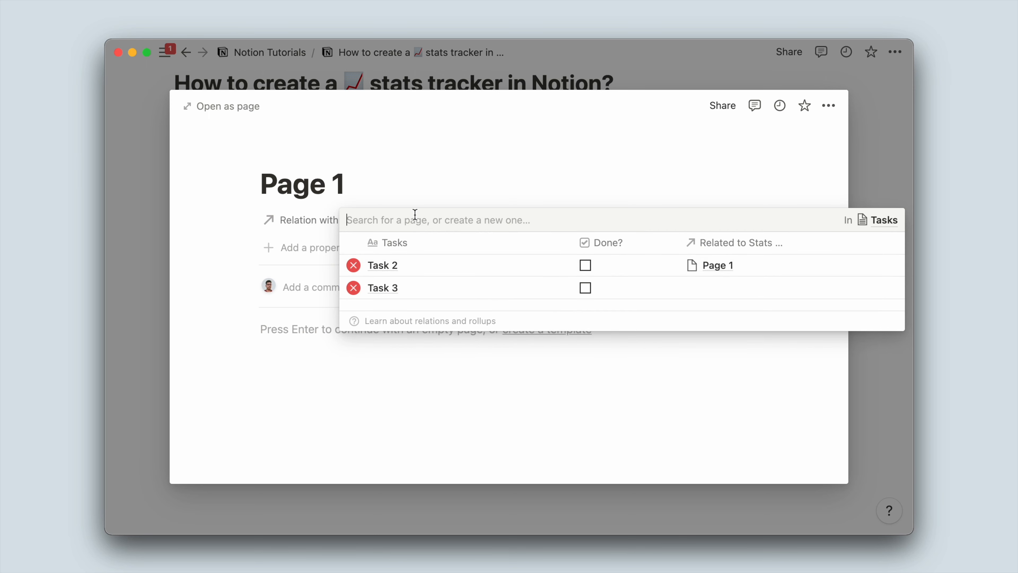
left_click(325, 310)
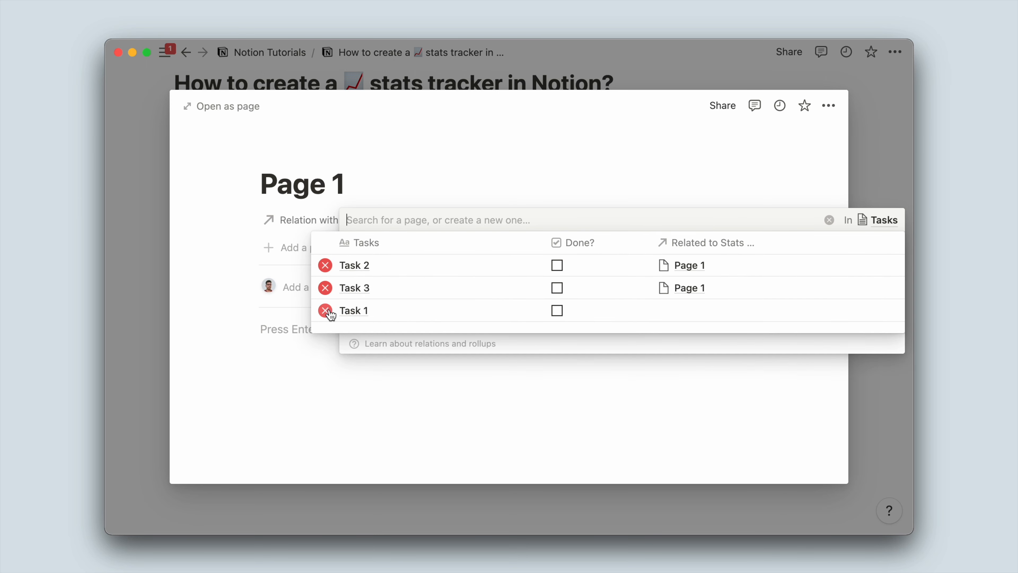
left_click(316, 337)
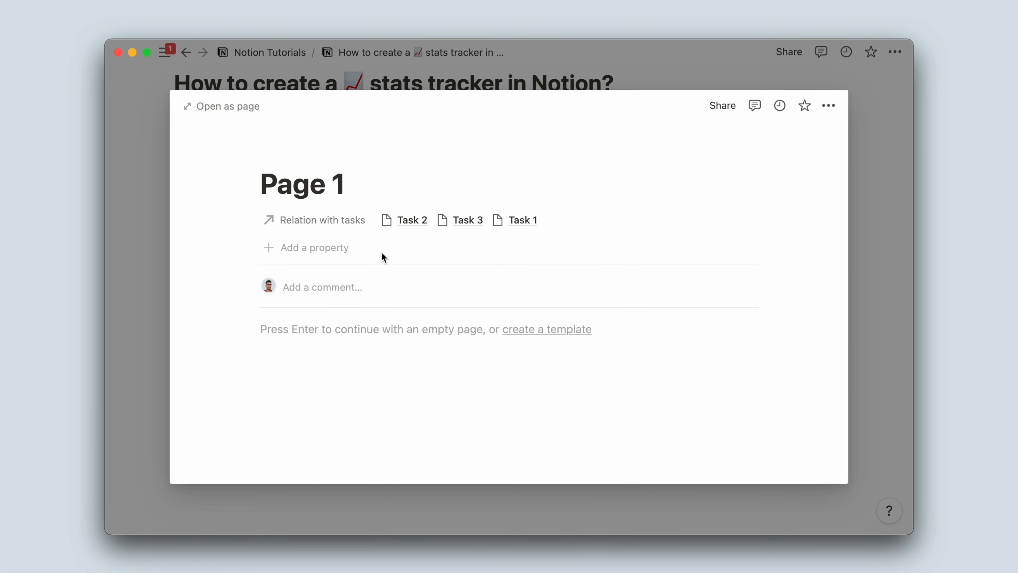
- Add a property named "Task Rollup" to Page 1 with the Rollup type
left_click(321, 249)
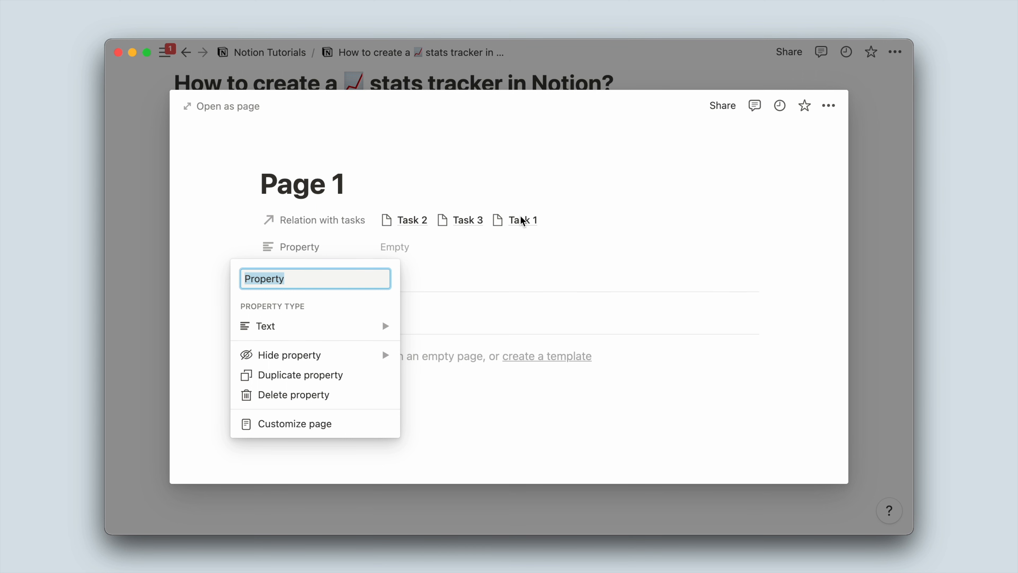
type("Relation")
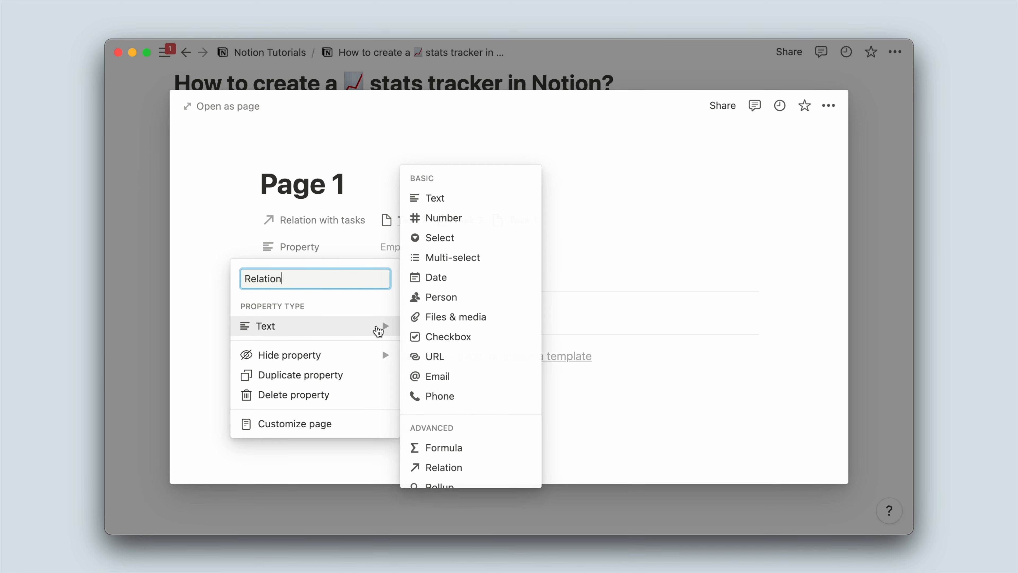
double_click(336, 270)
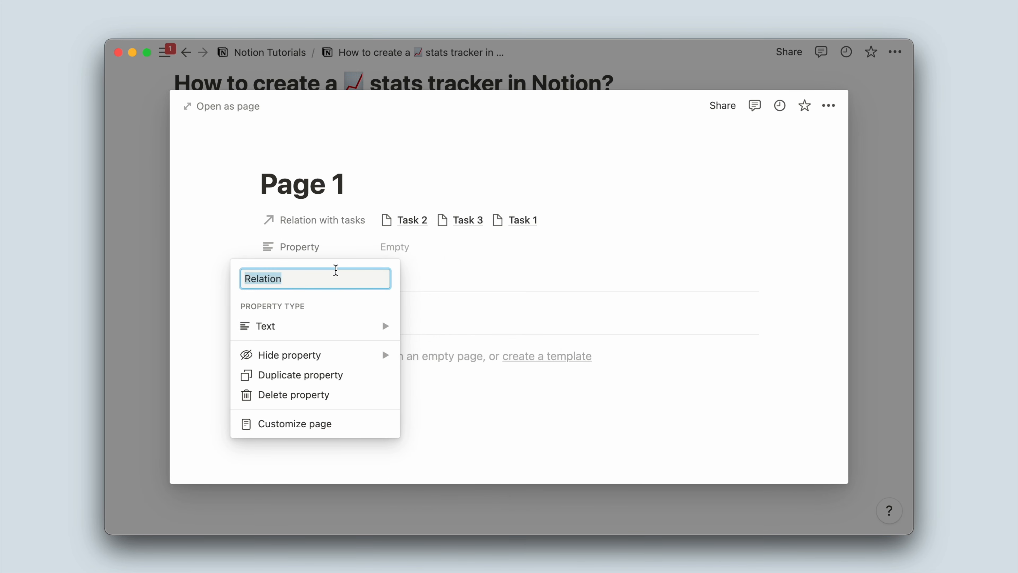
type("Ta")
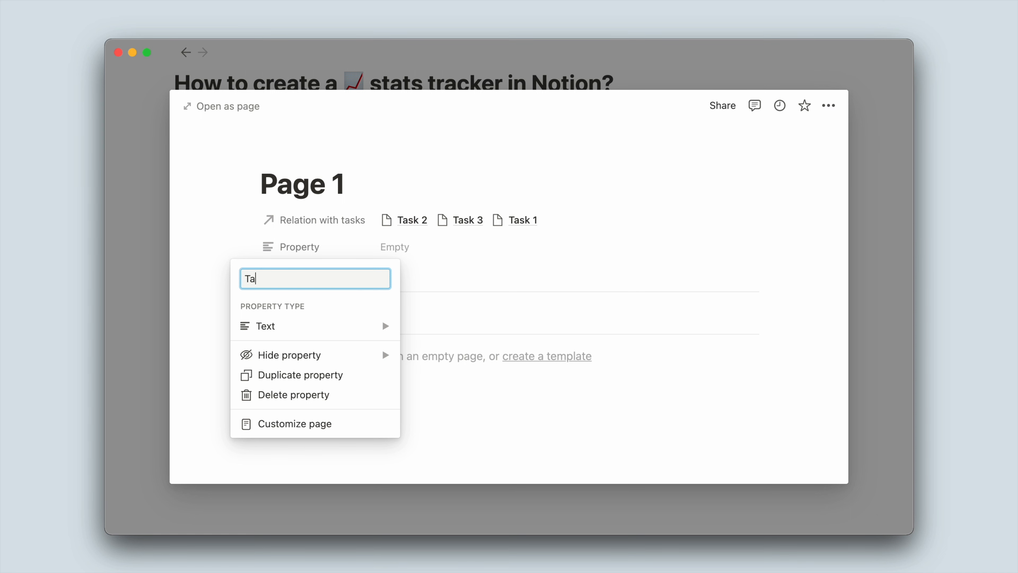
type("sk Rollup")
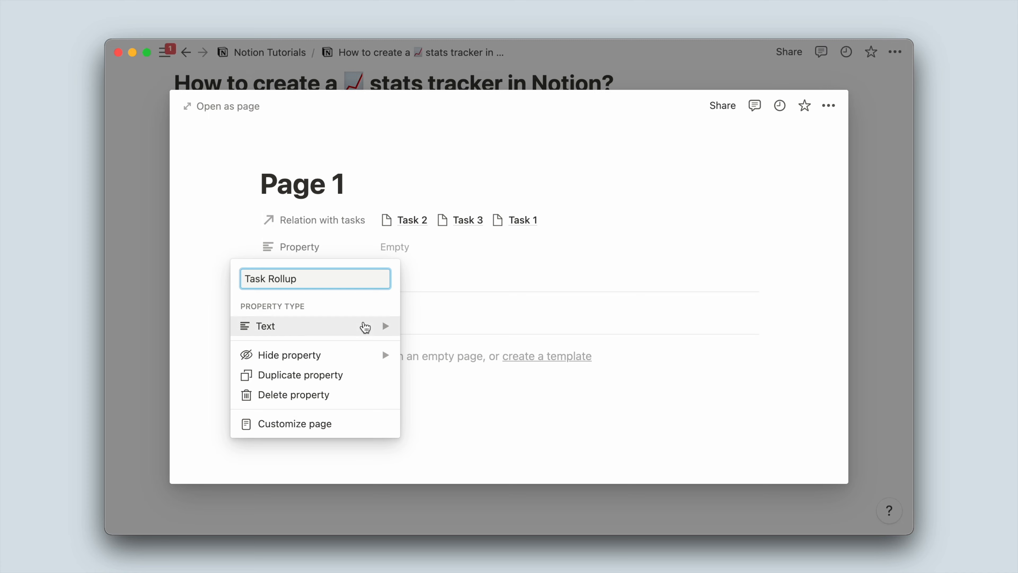
left_click(364, 326)
scroll(453, 429, "down", 2)
left_click(445, 435)
- Configure Task Rollup to use the "Relation with tasks" relation, the "Done?" property and the Checked calculation, and close Page 1
left_click(427, 248)
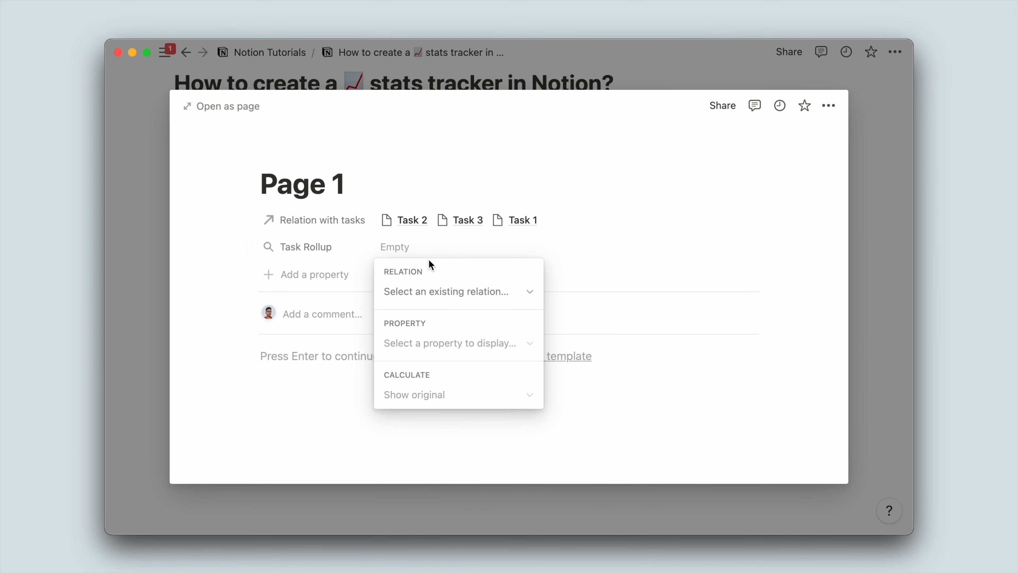
left_click(437, 295)
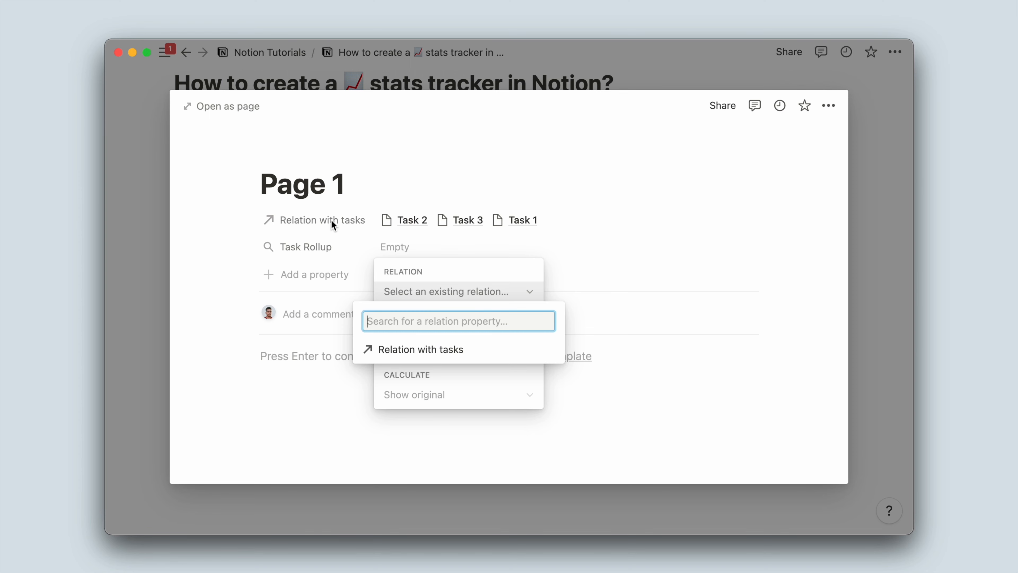
left_click(399, 349)
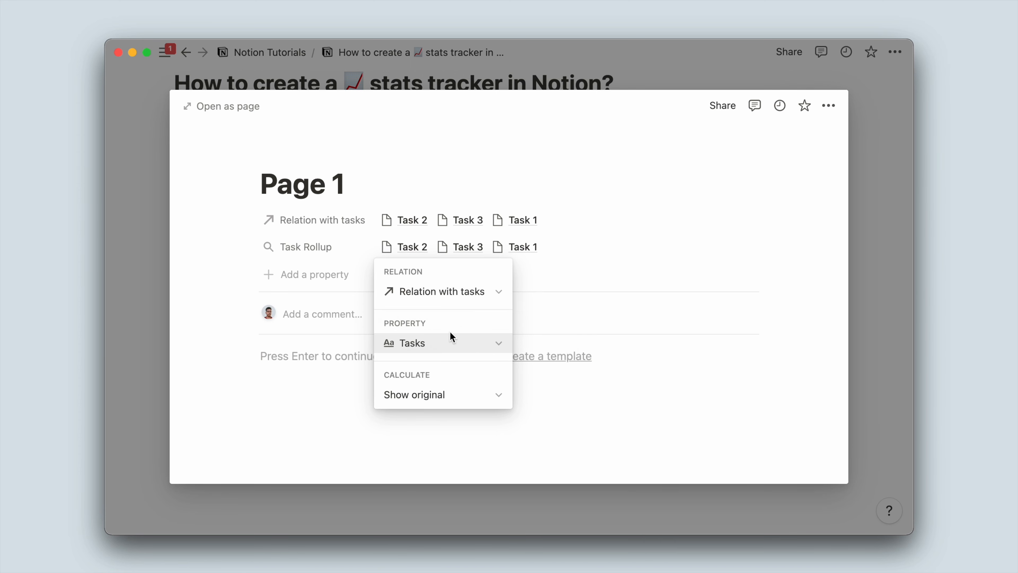
left_click(447, 347)
left_click(421, 420)
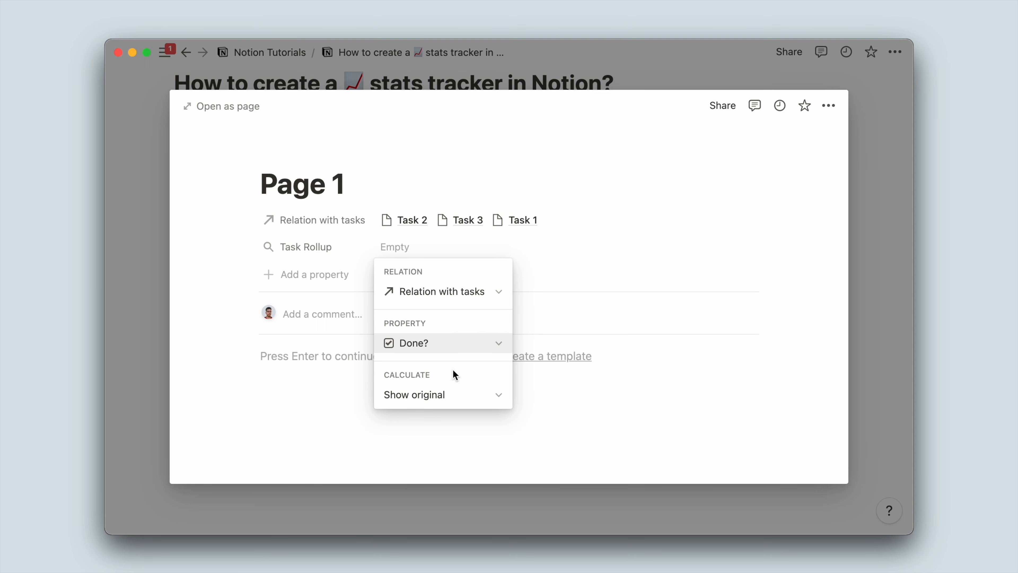
left_click(455, 396)
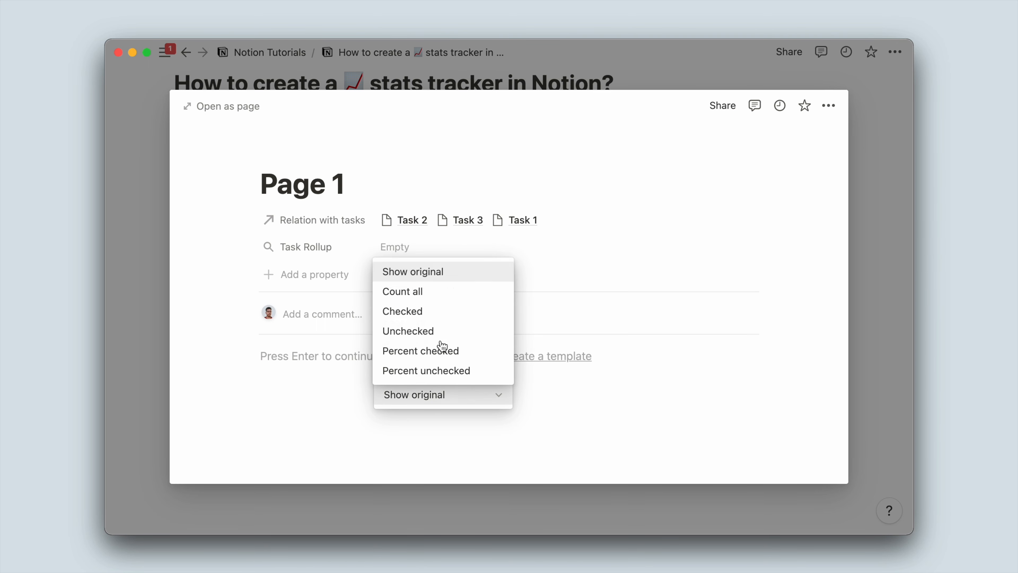
left_click(429, 320)
left_click(280, 295)
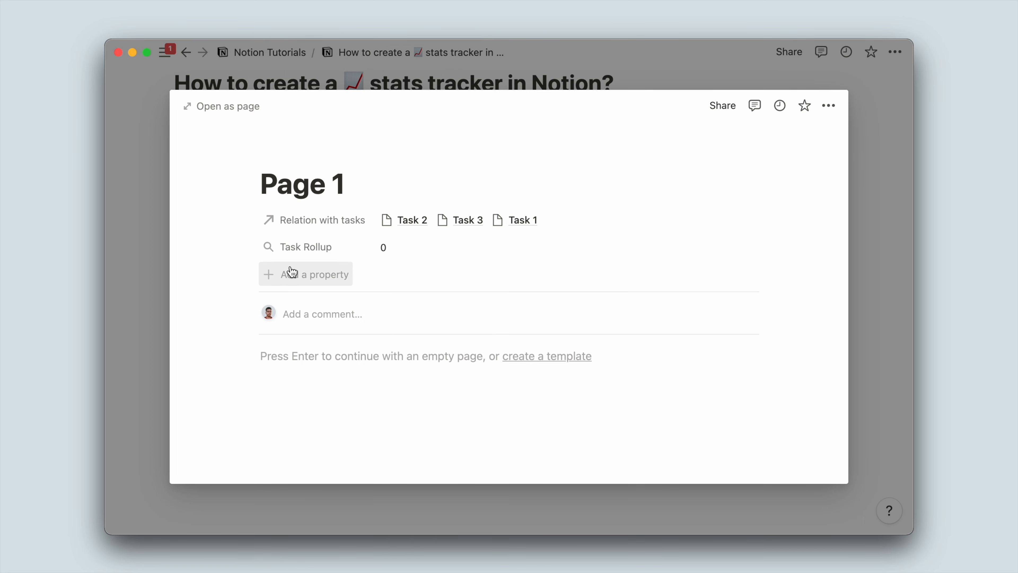
left_click(886, 278)
- Show the Task Rollup property on the Stats gallery cards
left_click(372, 272)
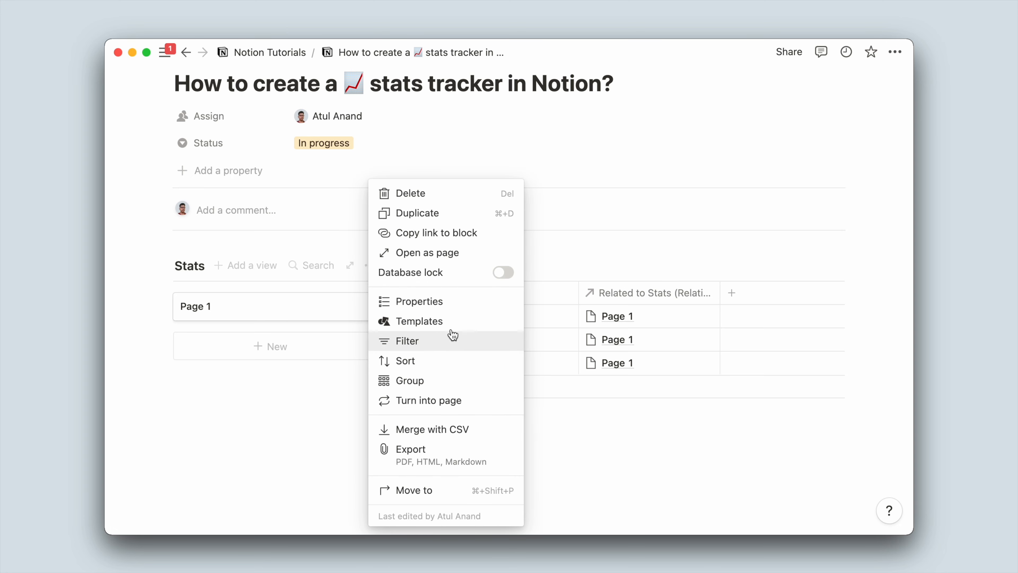
left_click(457, 307)
left_click(430, 455)
left_click(468, 439)
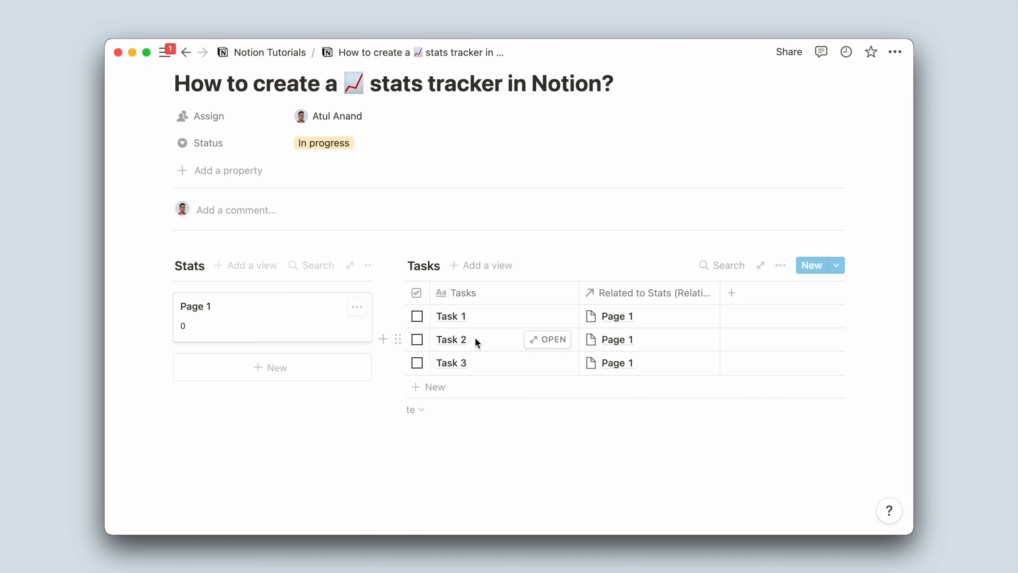
- Test the rollup by marking Task 1, Task 2 and Task 3 as done and clearing them again
left_click(417, 317)
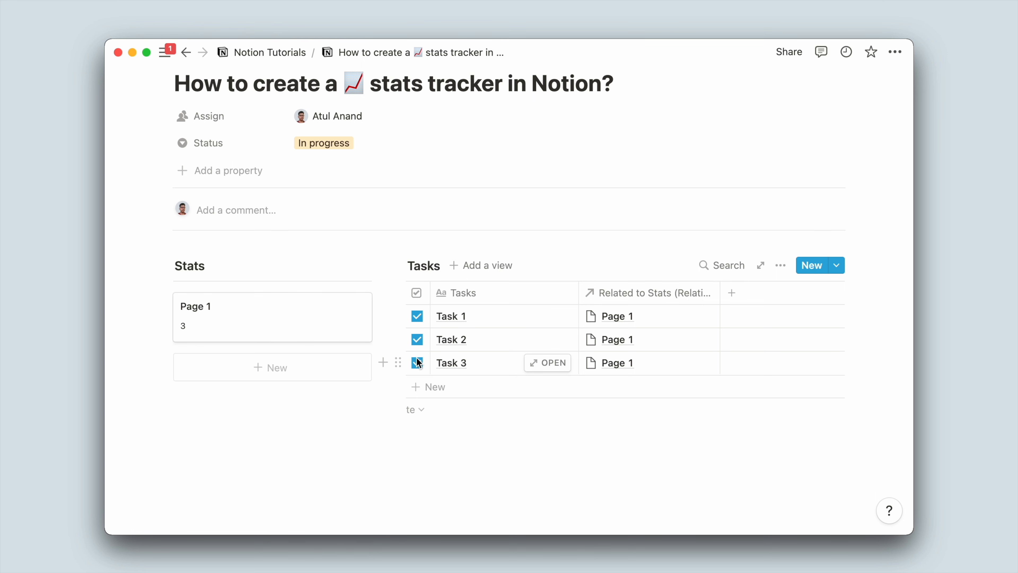
left_click(416, 341)
left_click(416, 316)
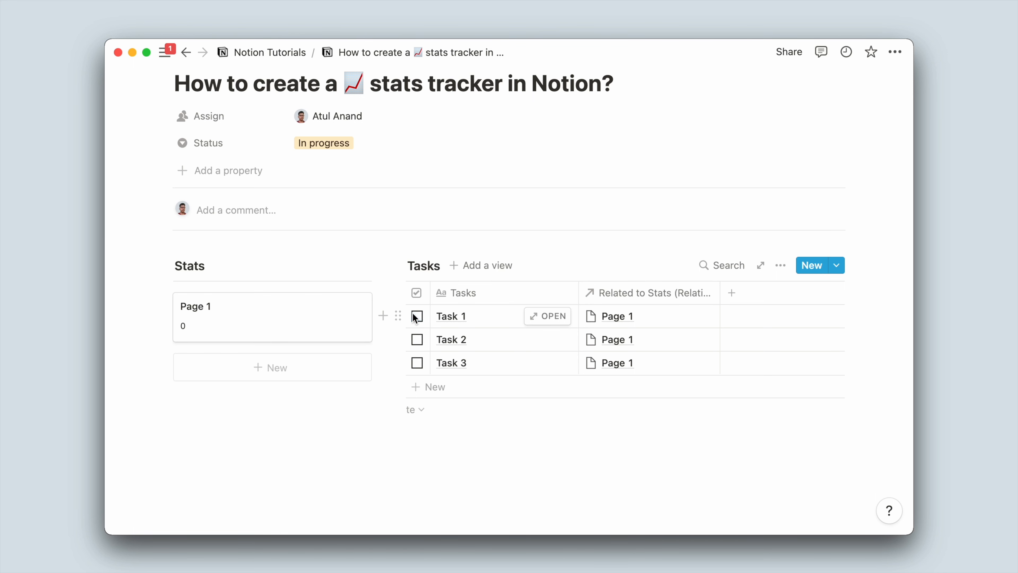
- Rename the Page 1 card in the Stats gallery to "Stats" and close its page
scroll(416, 317, "up", 2)
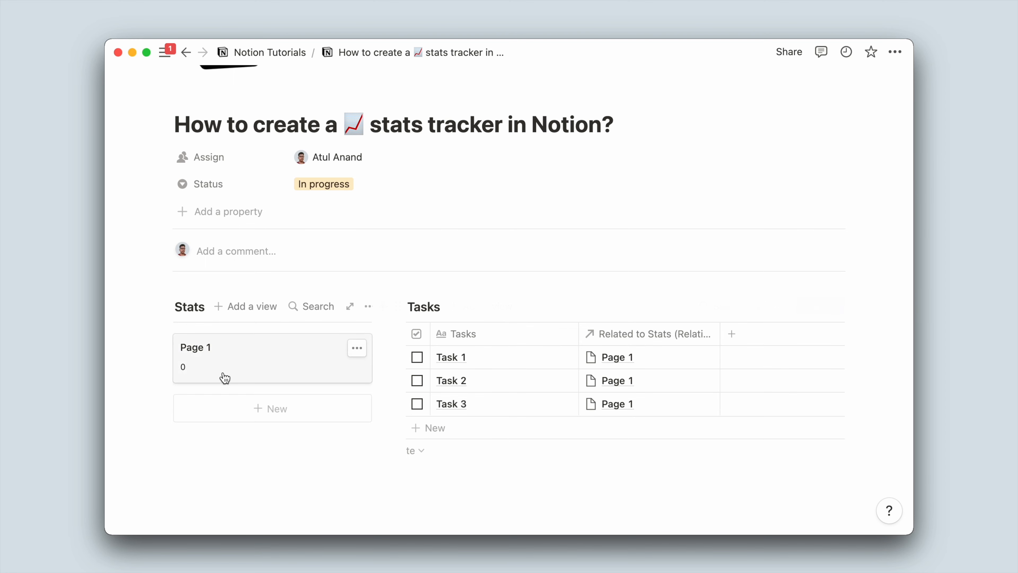
left_click(243, 376)
key("BackSpace")
key("BackSpace")
key("BackSpace")
key("BackSpace")
key("BackSpace")
key("BackSpace")
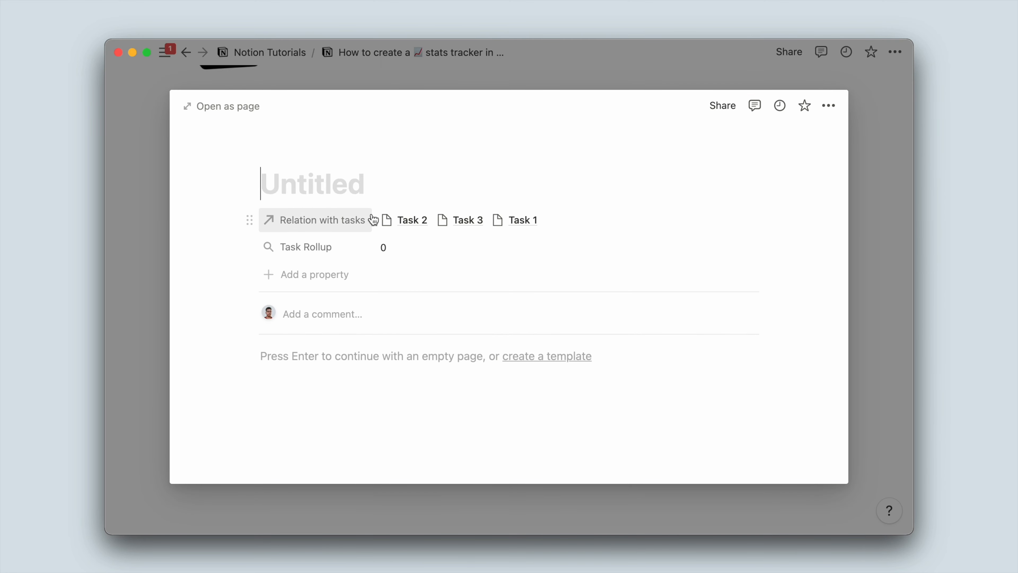
type("Stas")
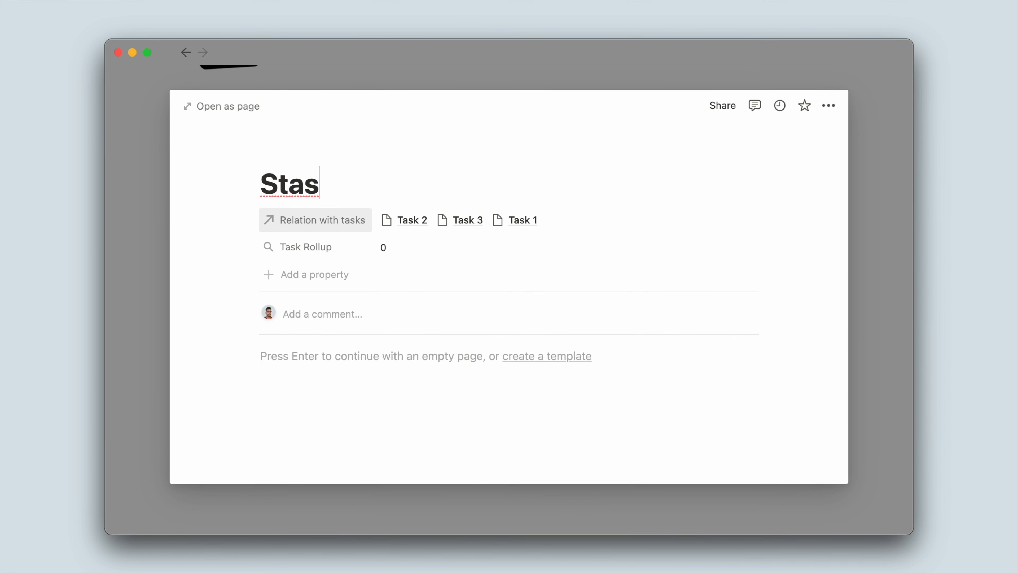
key("BackSpace")
type("ts")
key("Return")
key("BackSpace")
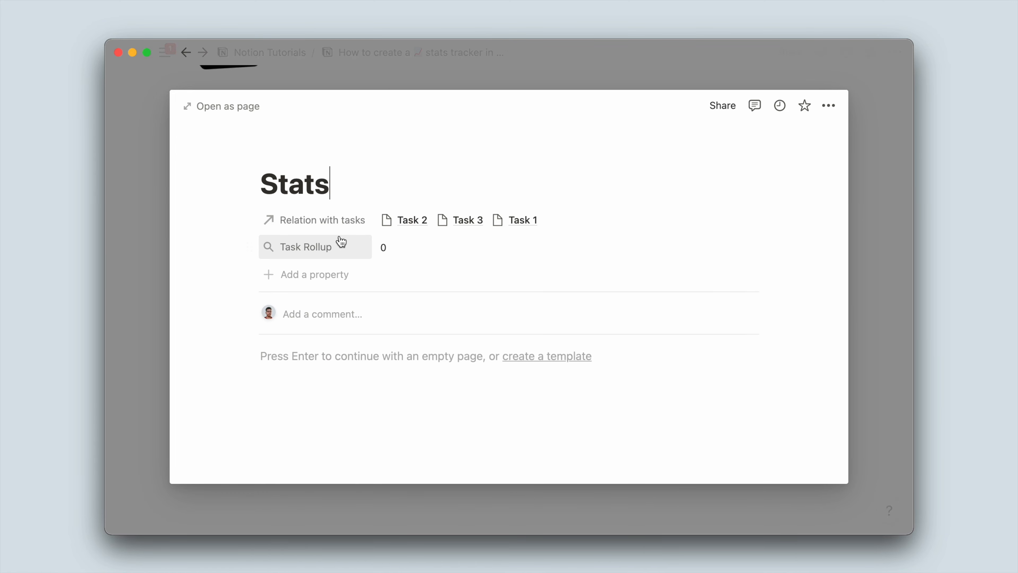
left_click(115, 267)
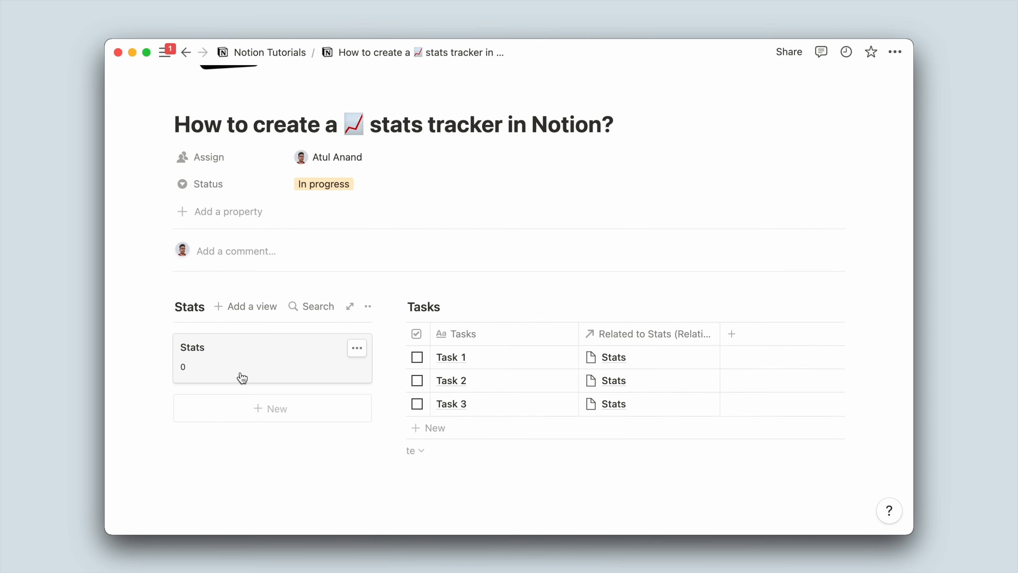
- Add a property named "Task Completed" with the Formula type to the Stats page
left_click(295, 375)
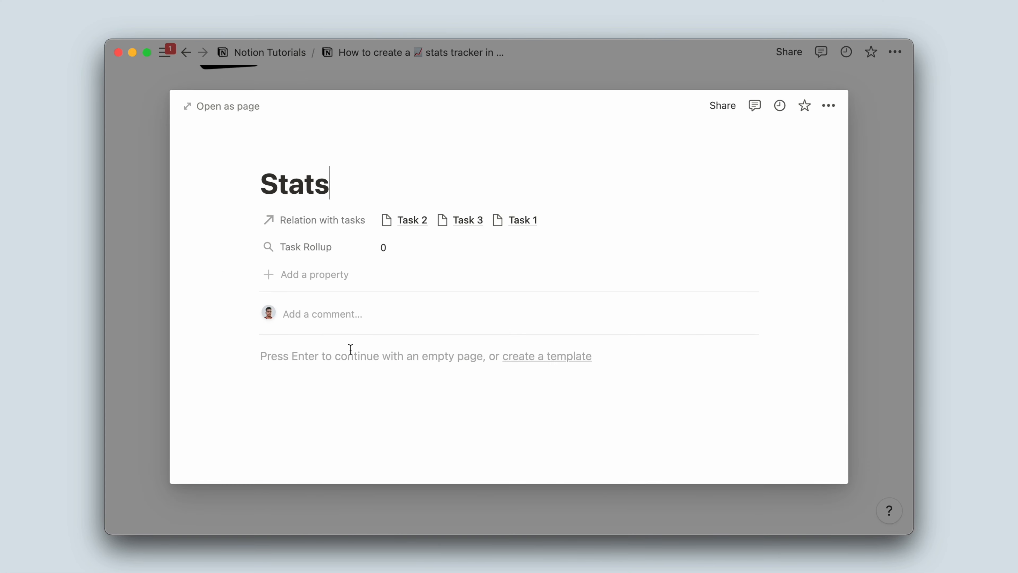
left_click(314, 277)
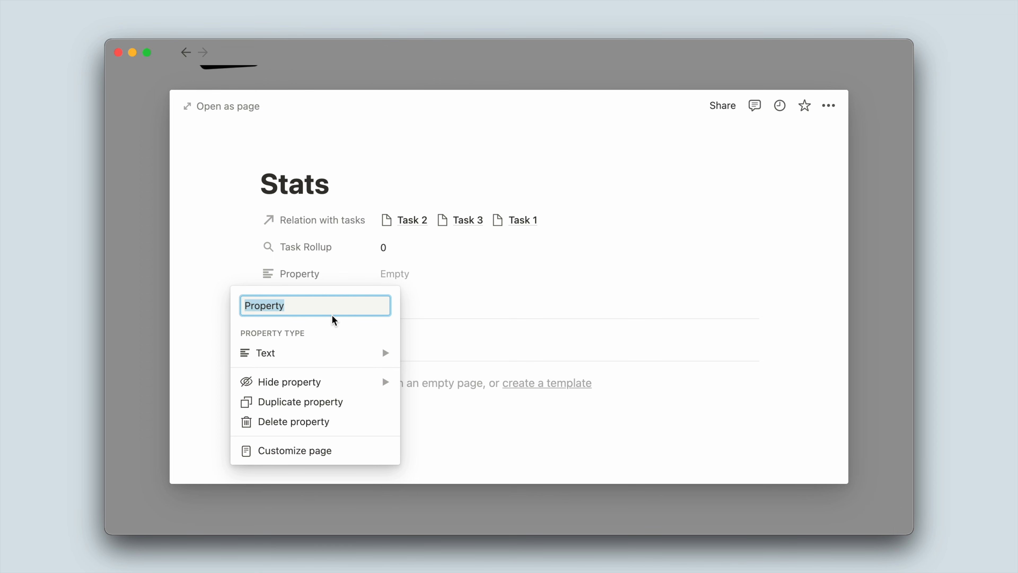
type("Task Completed")
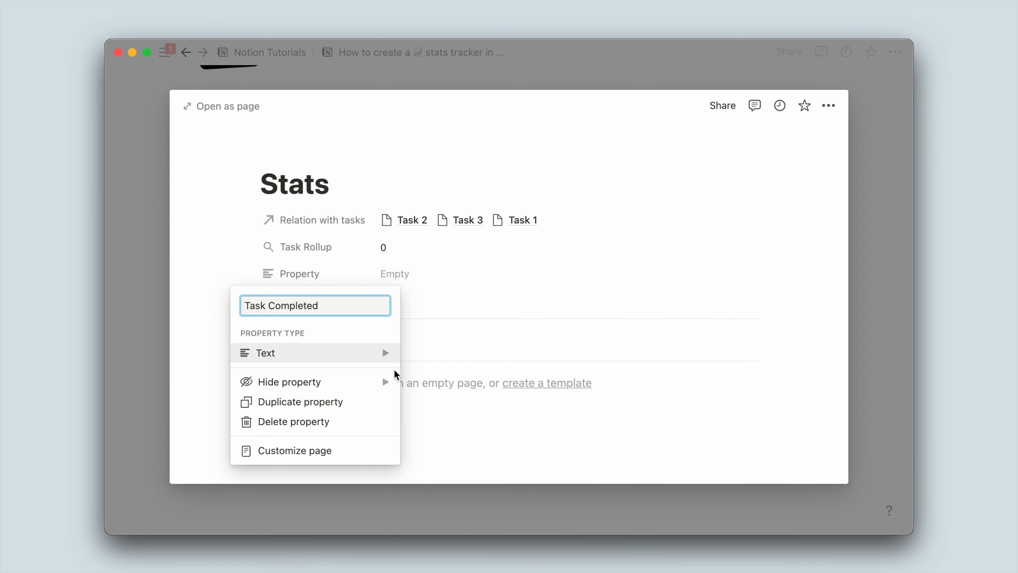
mouse_move(385, 355)
left_click(441, 475)
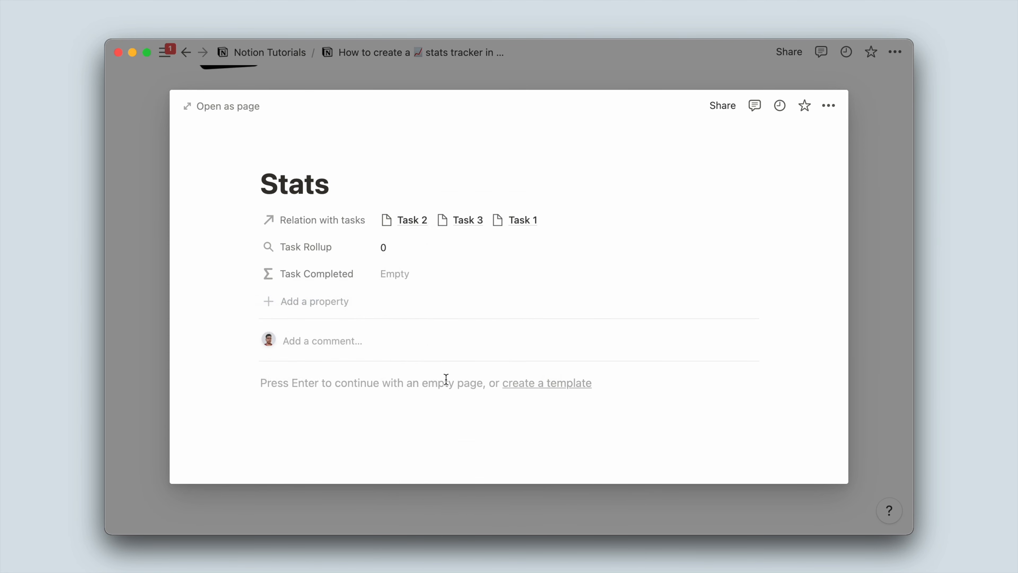
- Enter a Task Completed formula that joins the text "Total Tasks Completed: " with the Task Rollup property using +
left_click(437, 274)
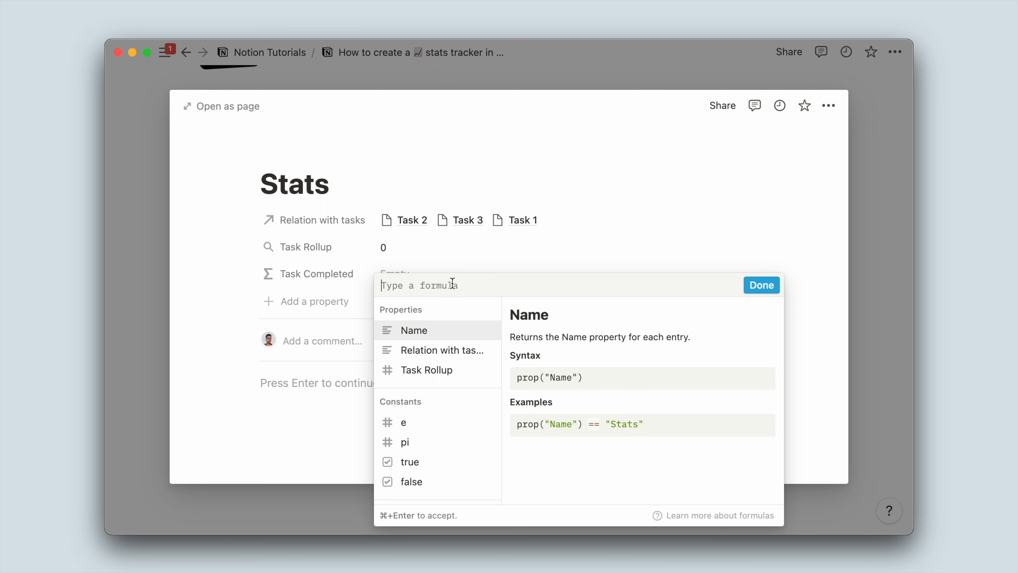
type("\"")
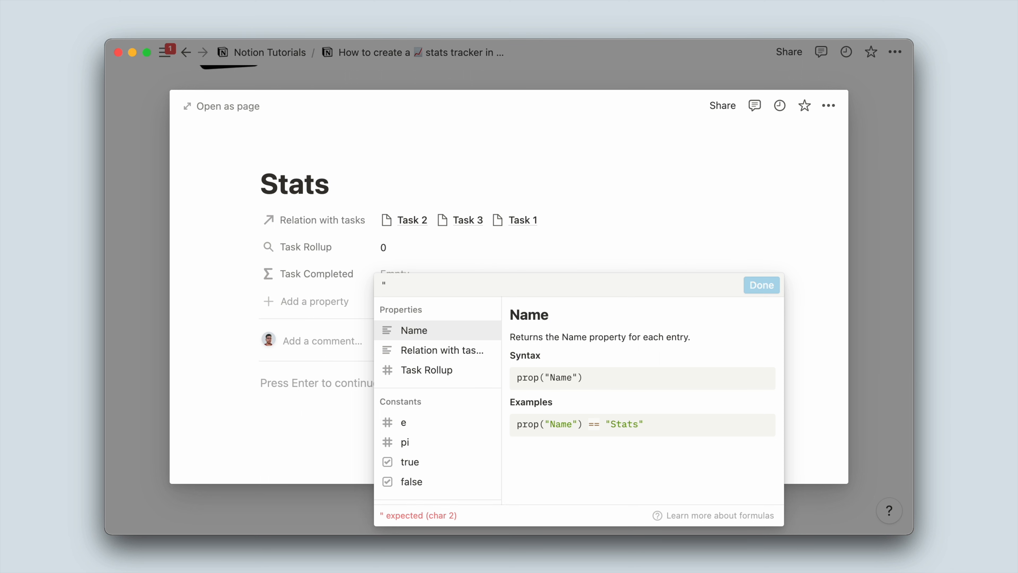
type("Total Tasks Complete")
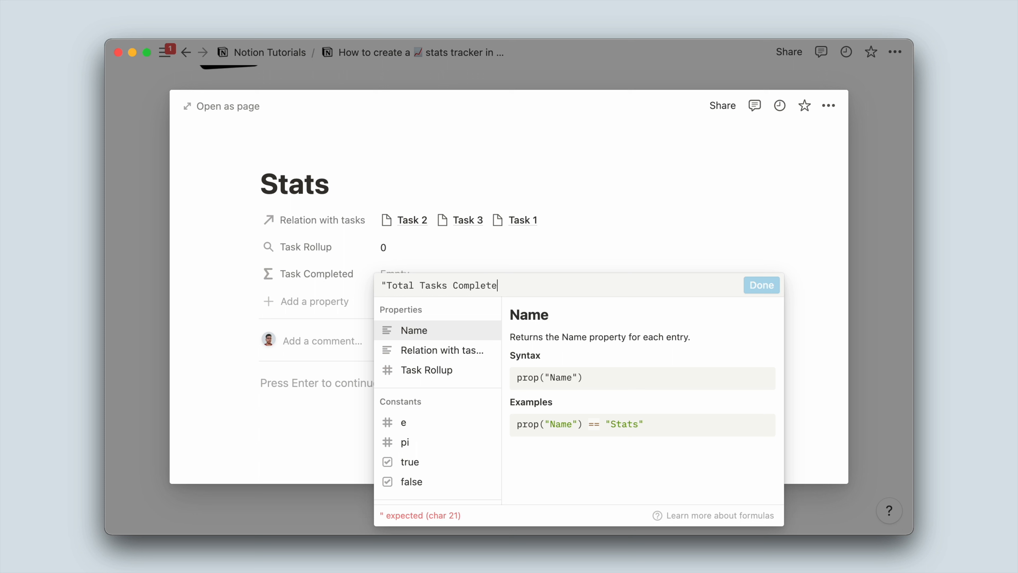
type("d: \"")
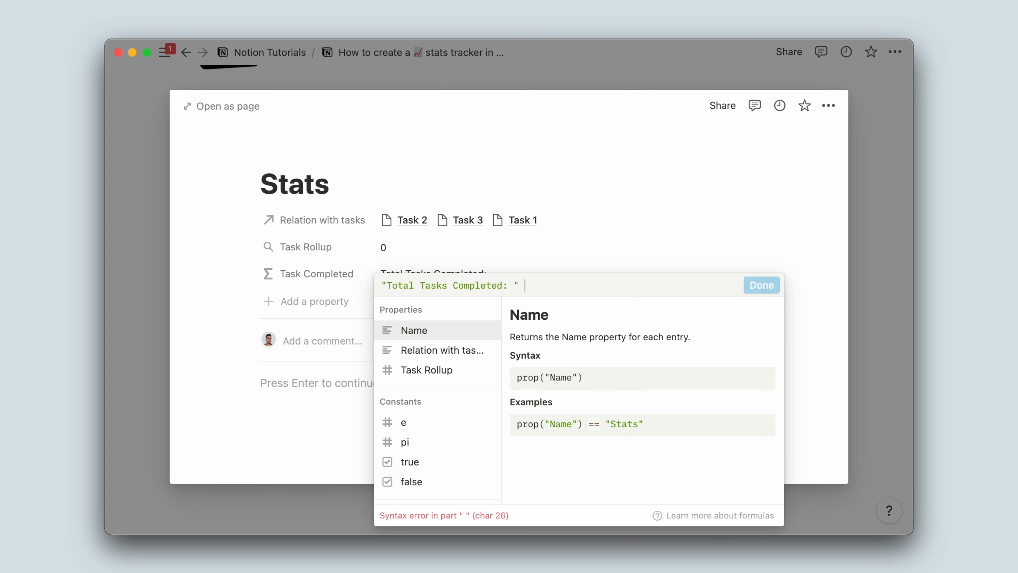
type(" +")
left_click(428, 369)
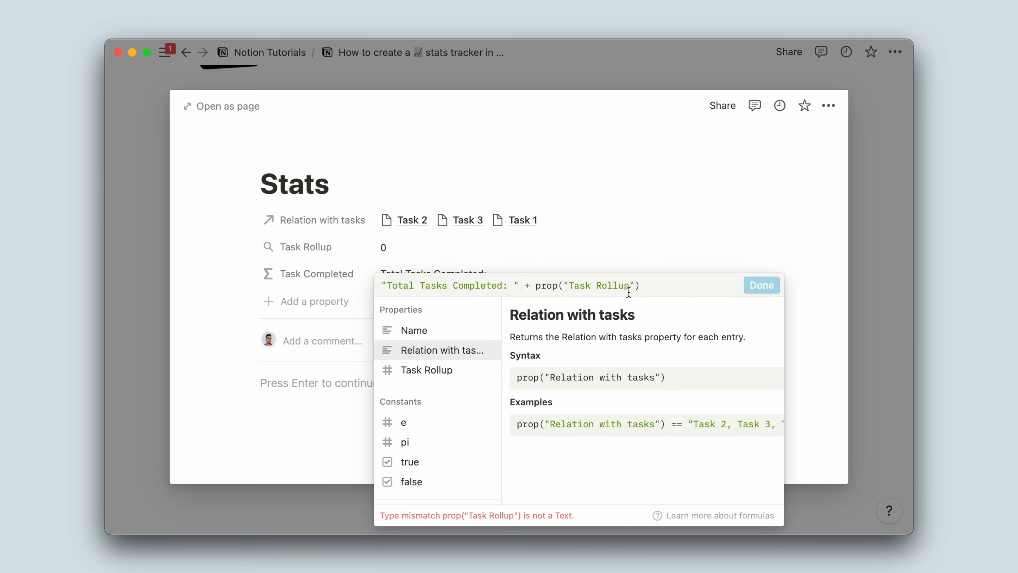
- Wrap prop("Task Rollup") in format() within the Task Completed formula and apply it
left_click(535, 286)
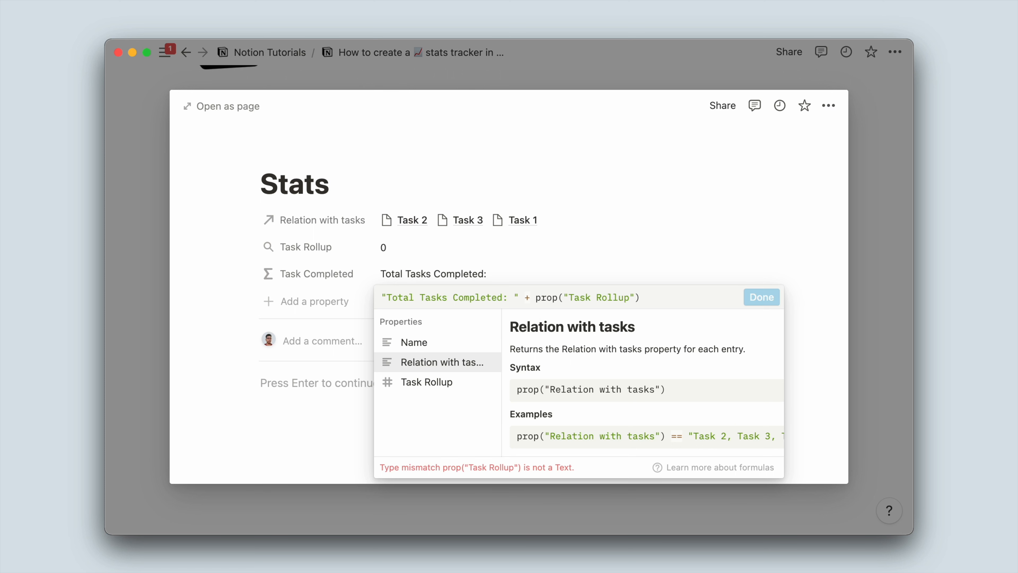
type("fora")
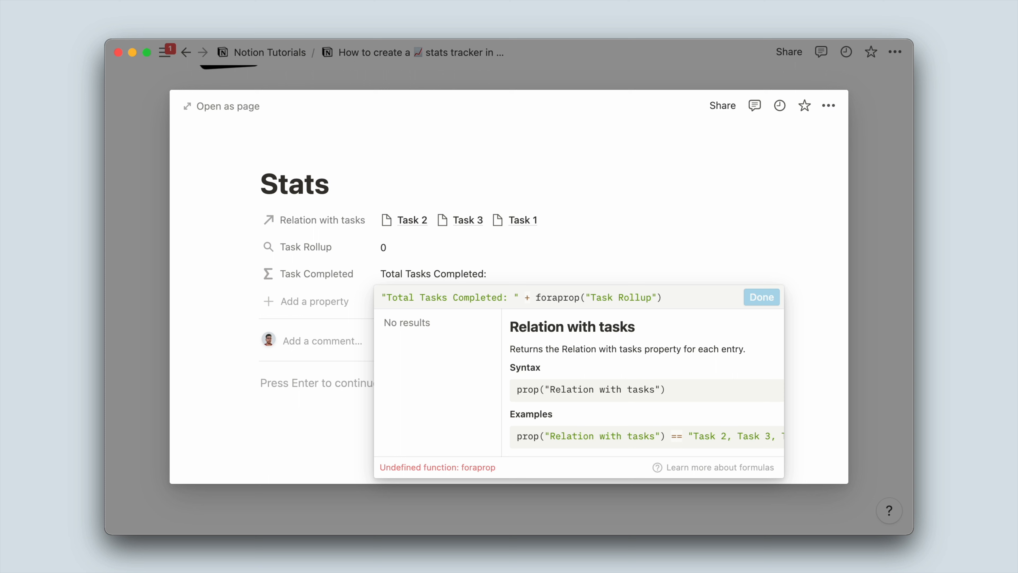
key("BackSpace")
type("mat(")
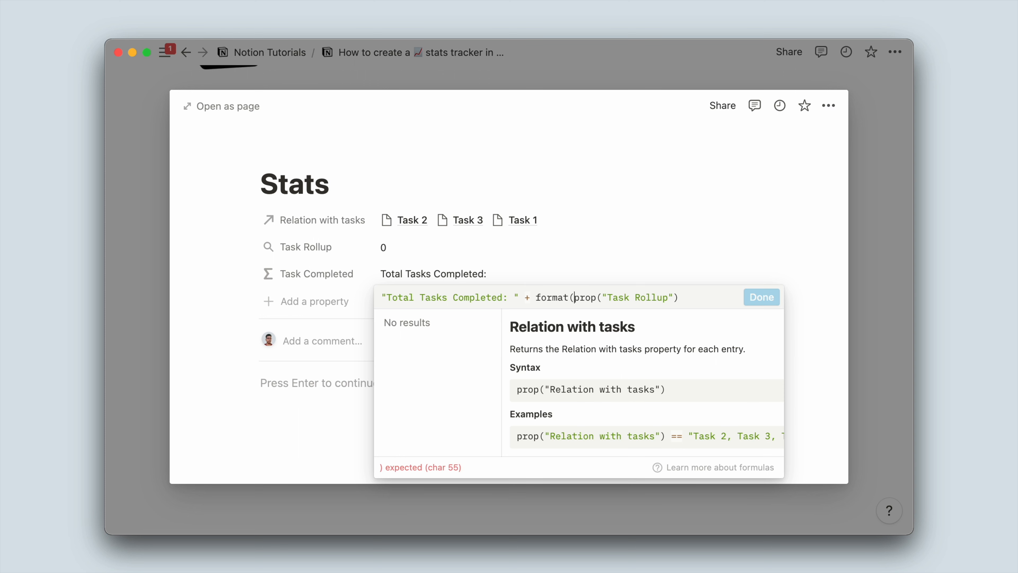
left_click(689, 299)
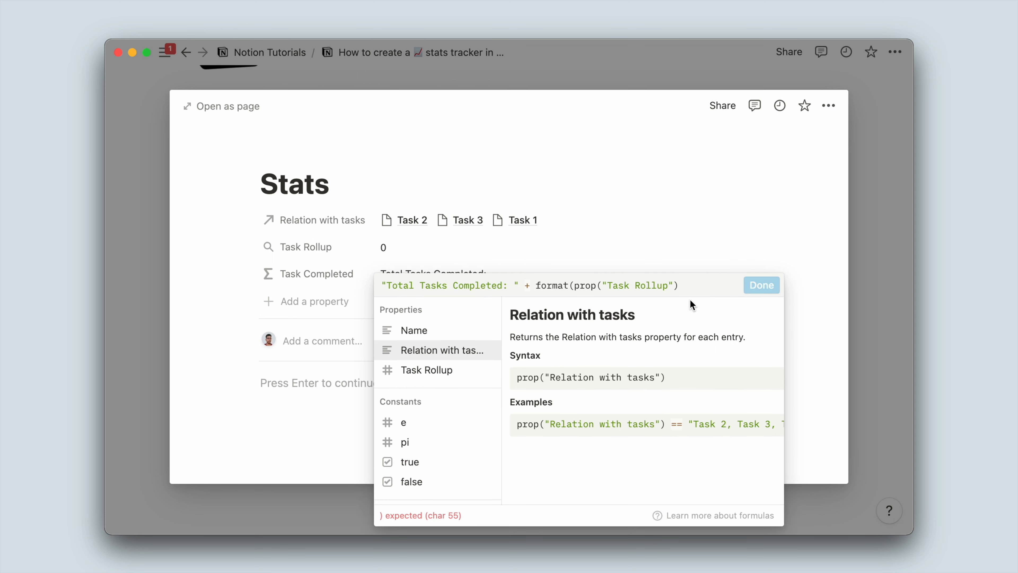
type(")")
left_click(759, 287)
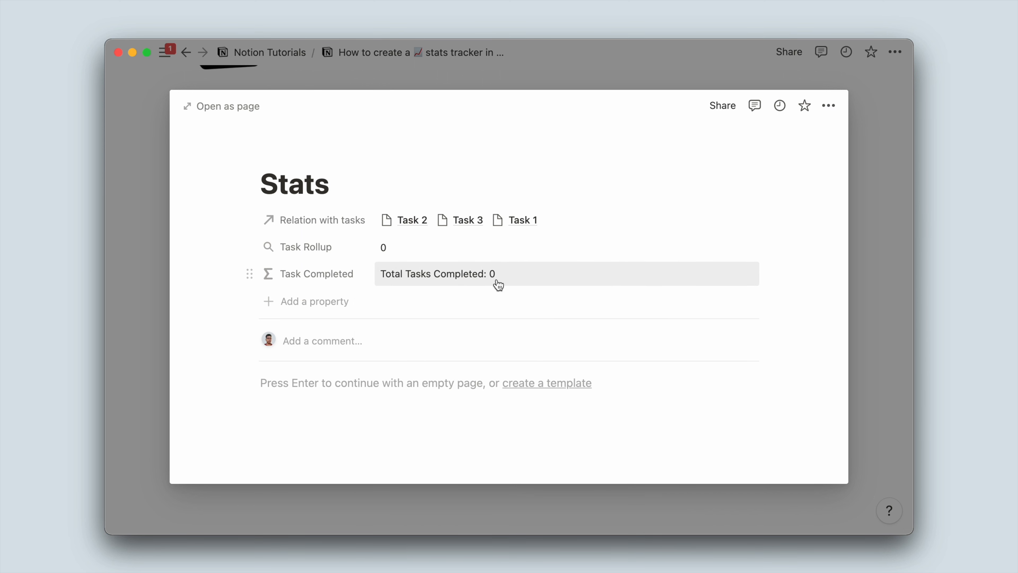
- Append + "/" to the end of the Task Completed formula
left_click(489, 284)
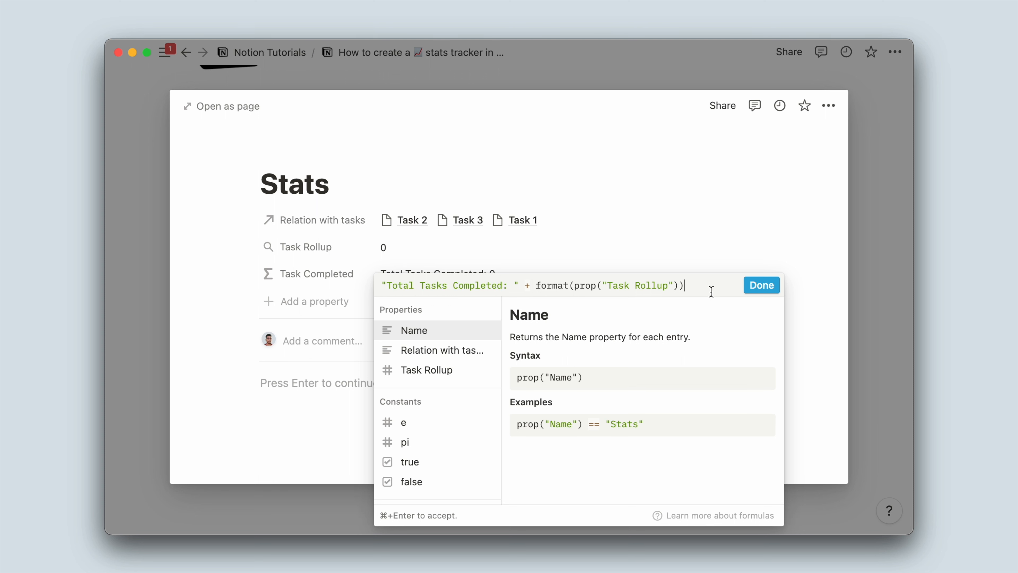
type("+ \"")
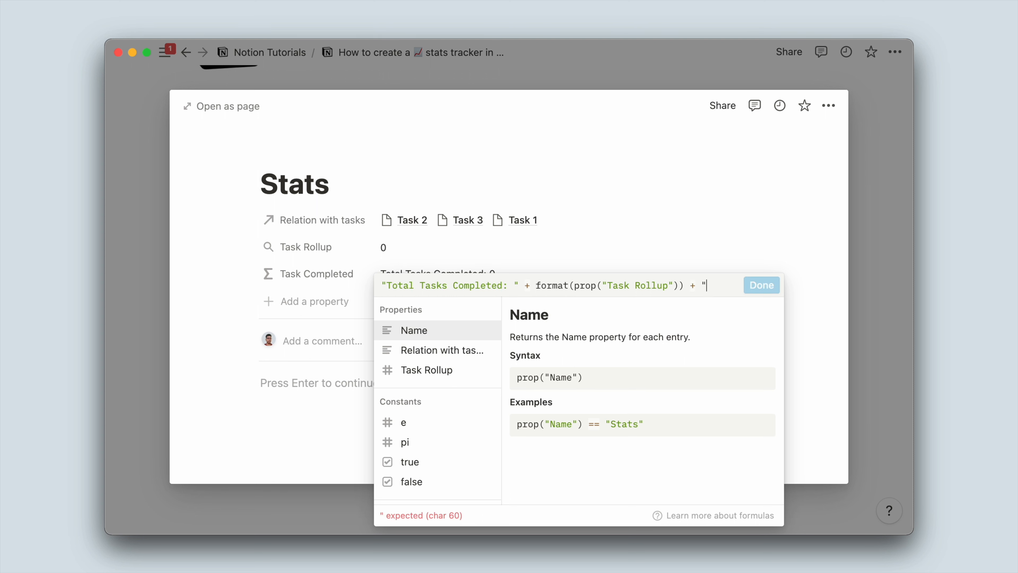
type("/\"")
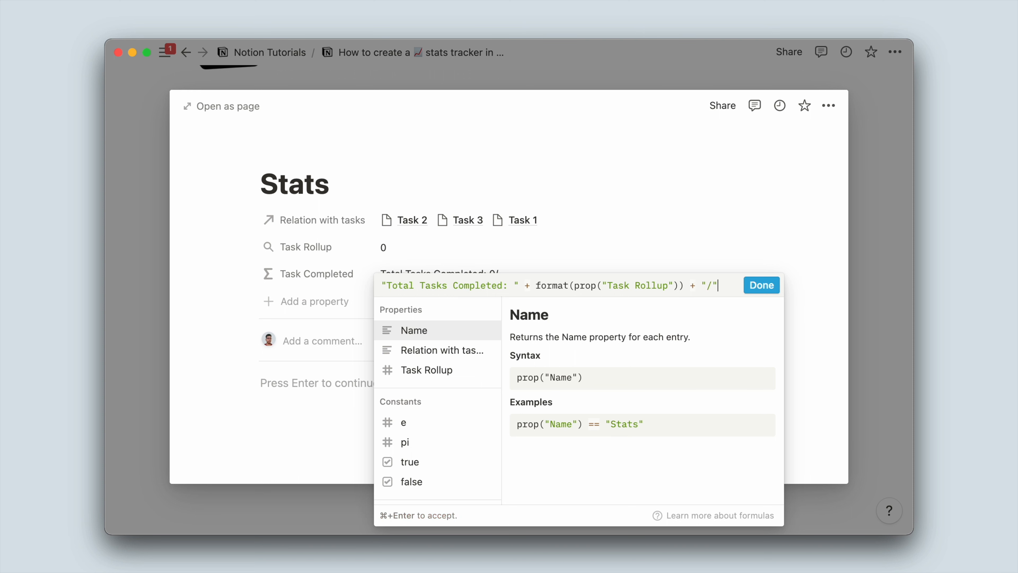
- Try to append a second format(prop("Task Rollup")) term to the Task Completed formula, and leave the formula editor
type("+ for")
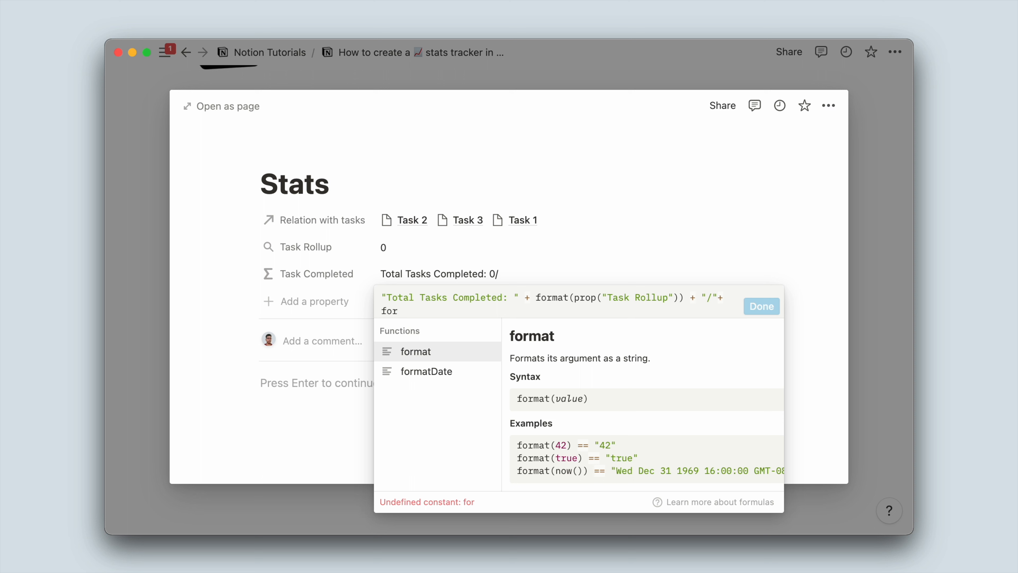
type("mat(")
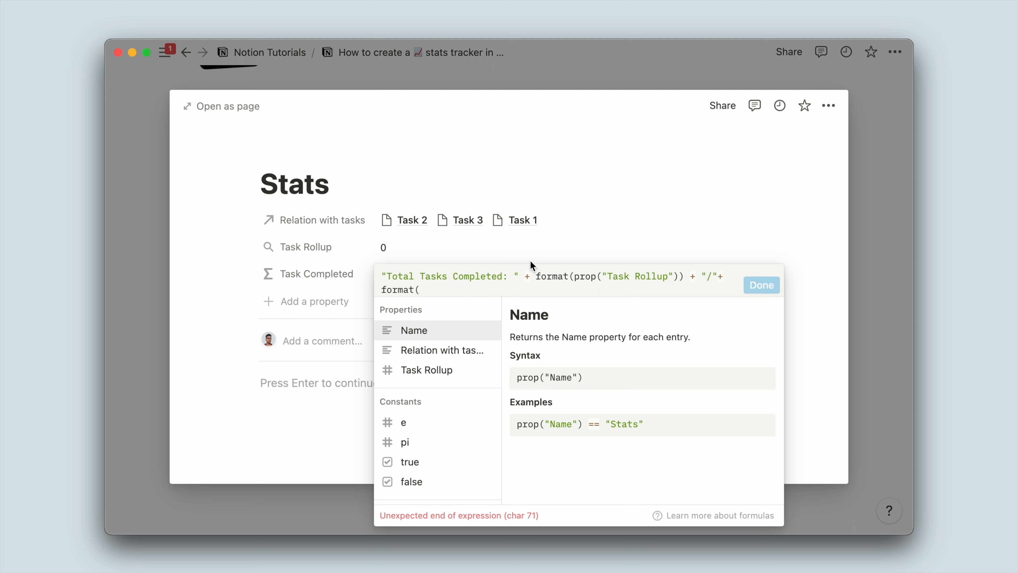
left_click(437, 369)
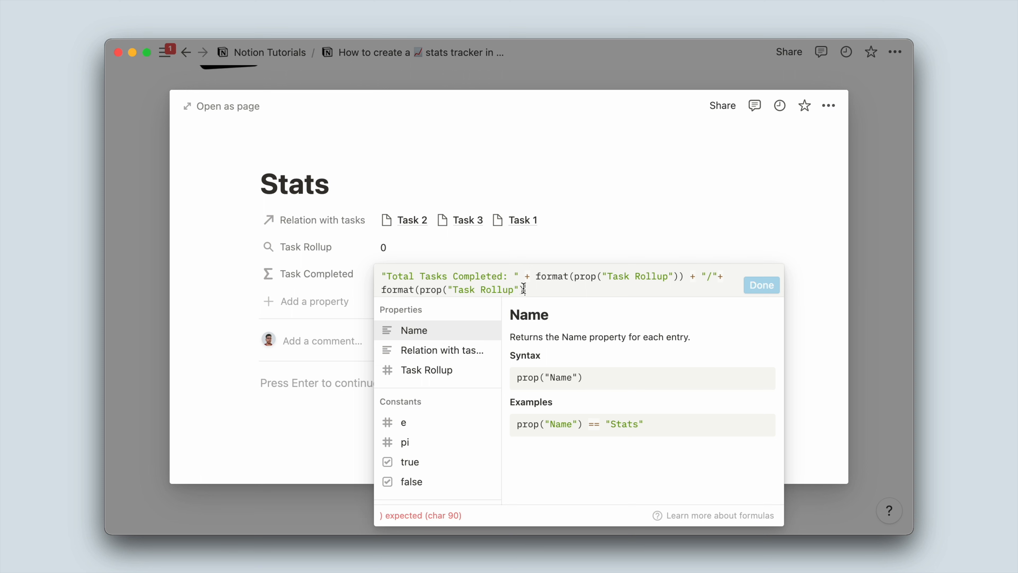
left_click_drag(525, 289, 420, 290)
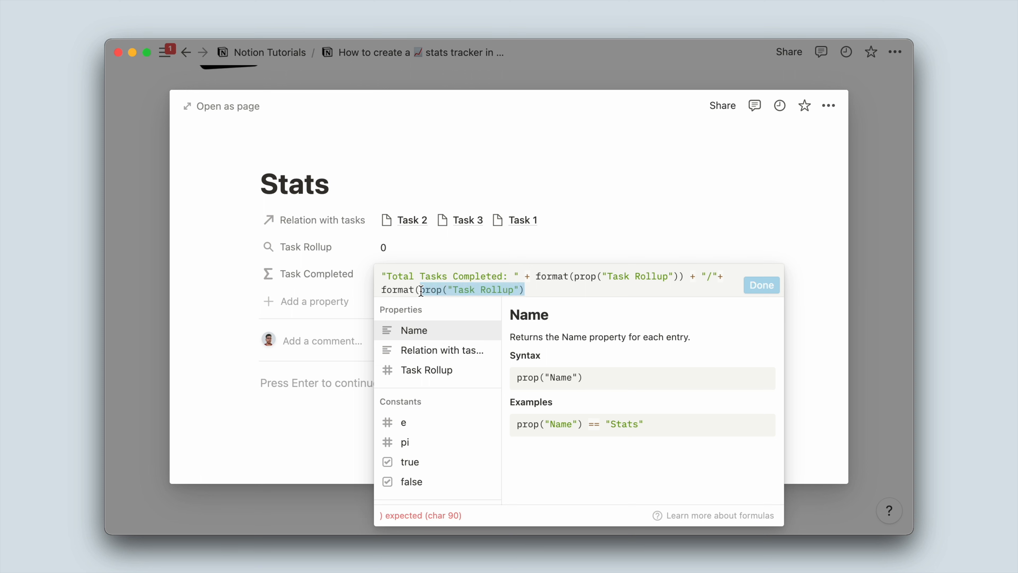
left_click(395, 255)
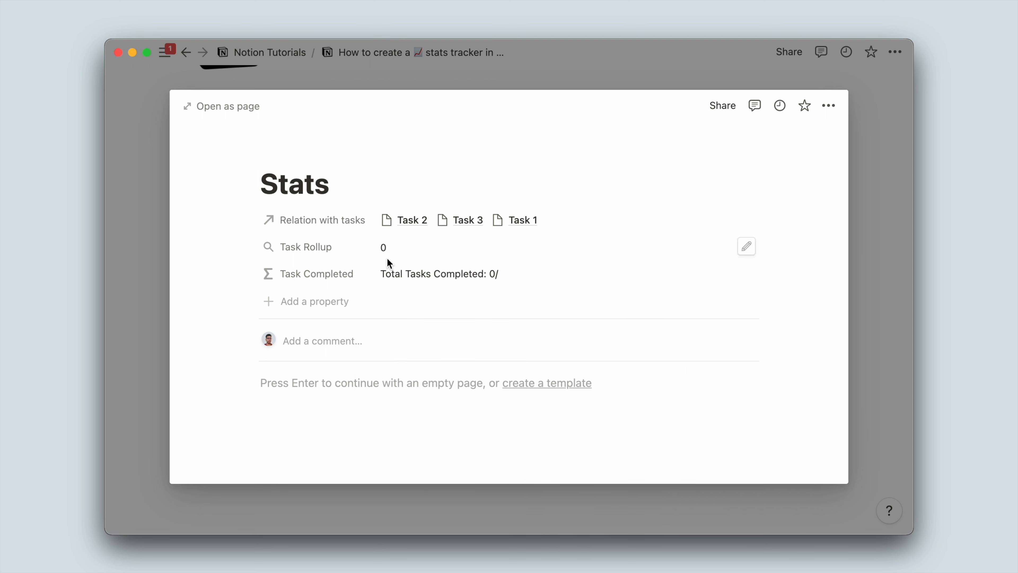
- Add a property named "Total Tasks" with the Rollup type to the Stats page
left_click(343, 297)
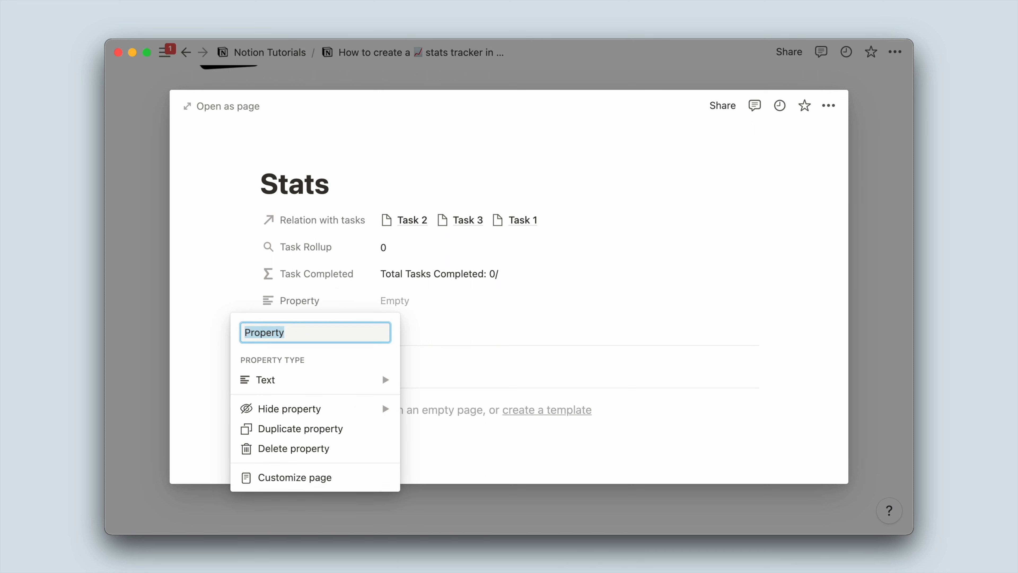
type("To")
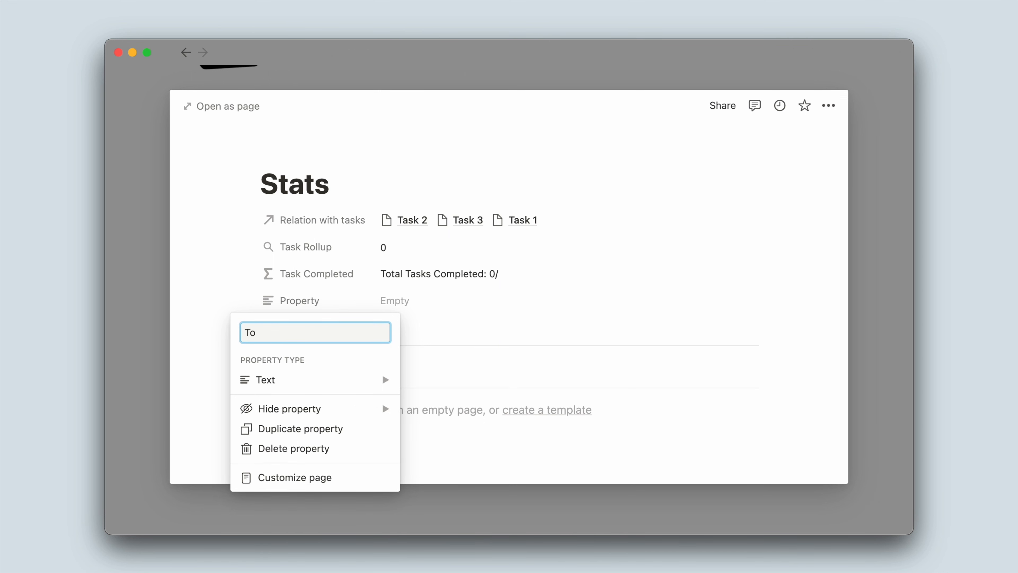
type("tal Tasks")
mouse_move(349, 386)
scroll(456, 477, "down", 1)
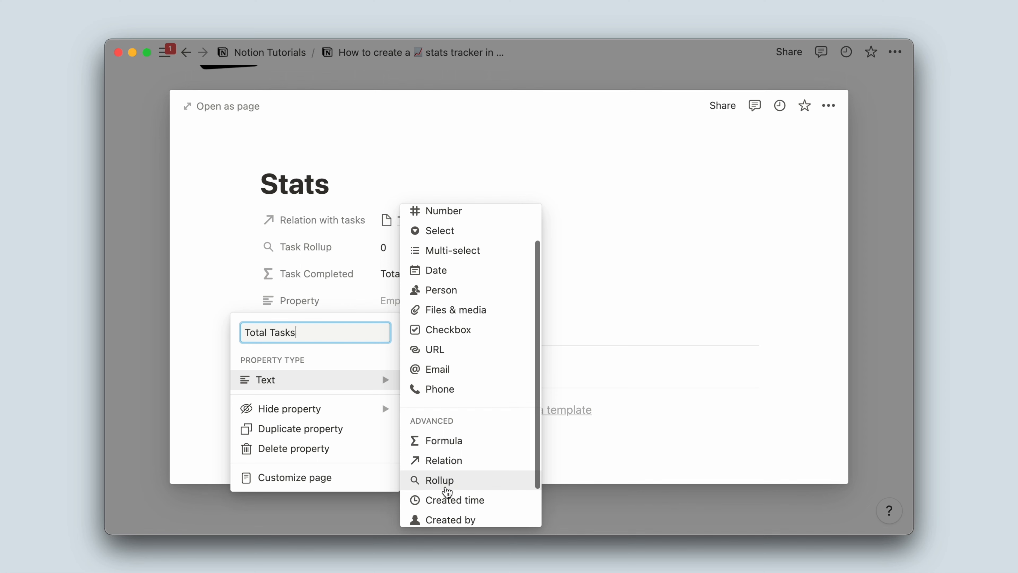
left_click(446, 486)
- Configure the Total Tasks rollup with the "Relation with tasks" relation, the "Done?" property and the "Count all" calculation
left_click(417, 306)
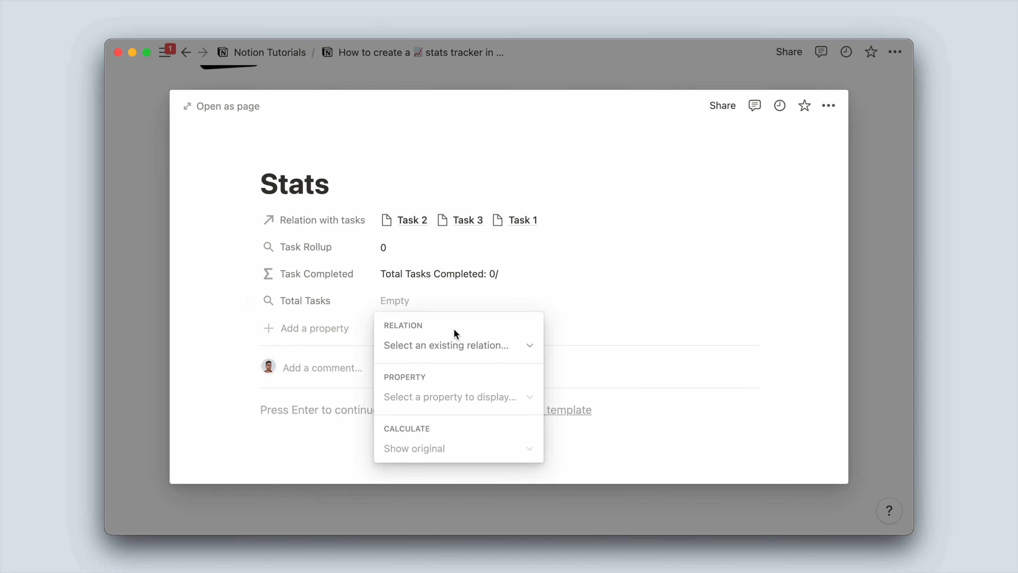
left_click(453, 349)
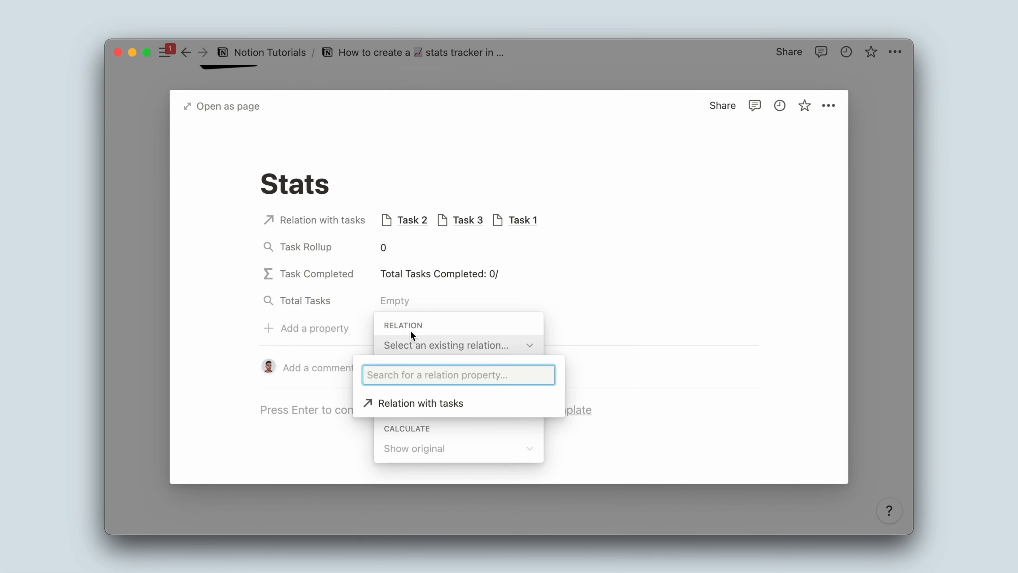
left_click(431, 406)
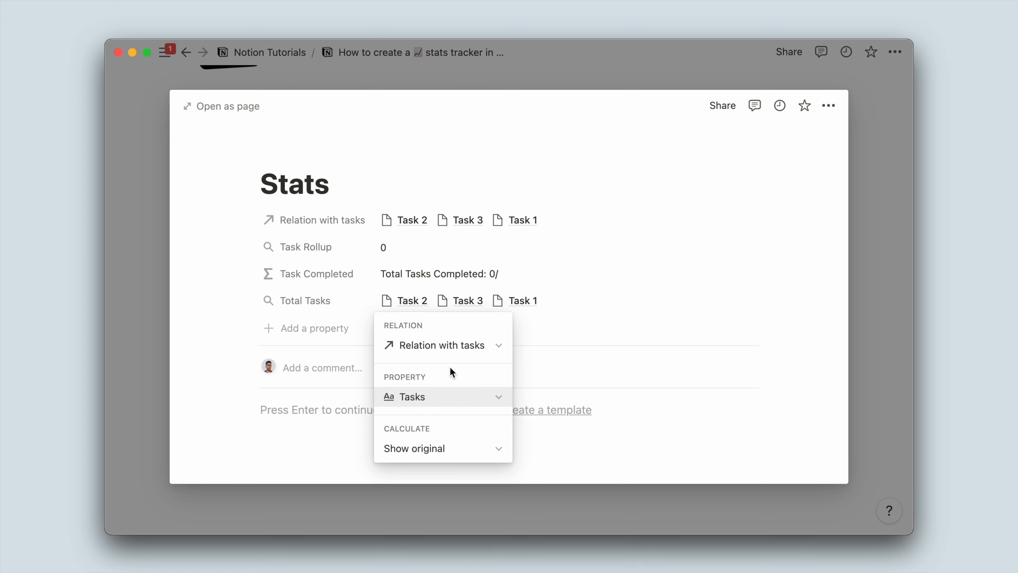
left_click(448, 395)
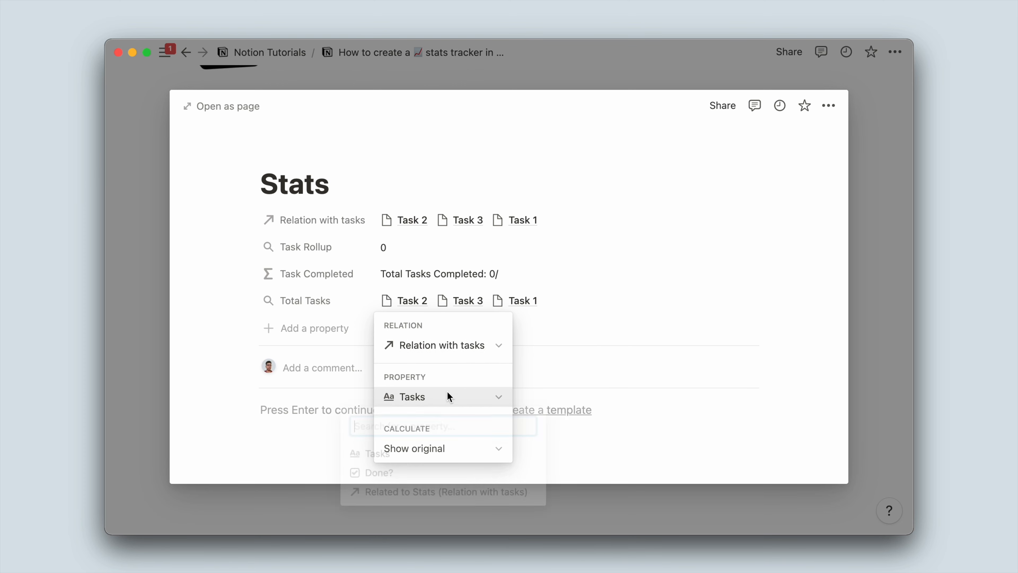
left_click(437, 476)
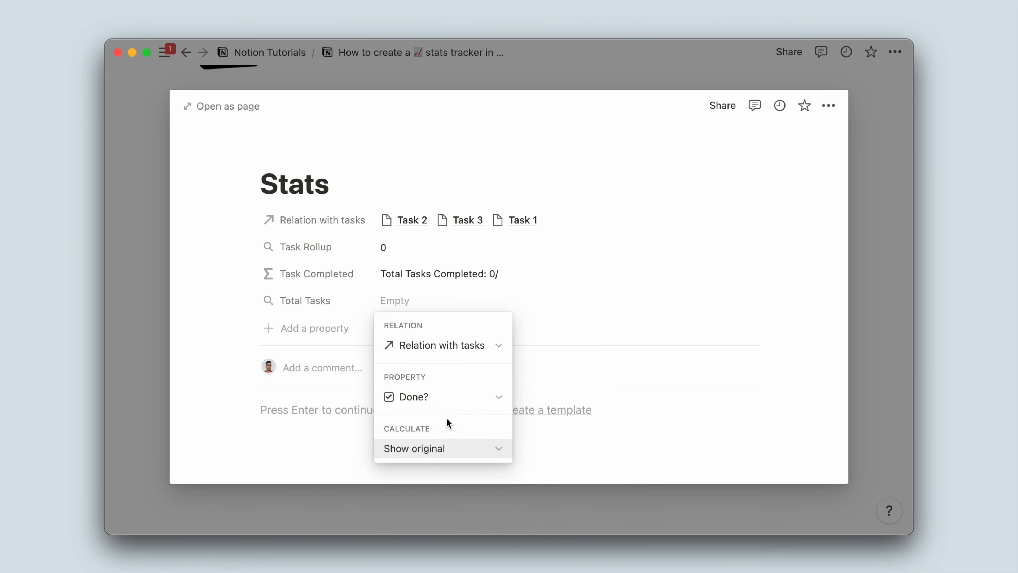
left_click(448, 450)
left_click(428, 345)
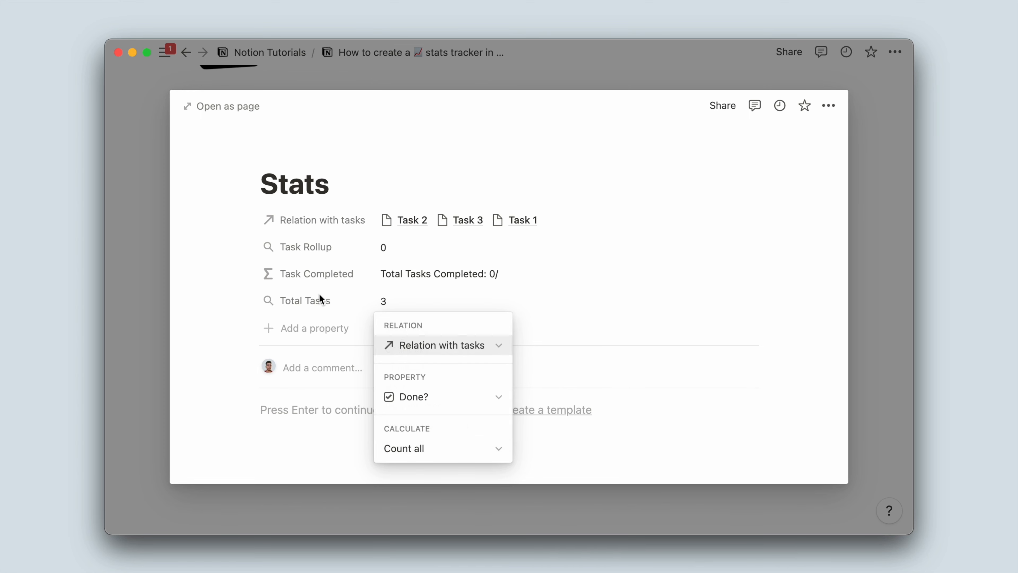
left_click(320, 295)
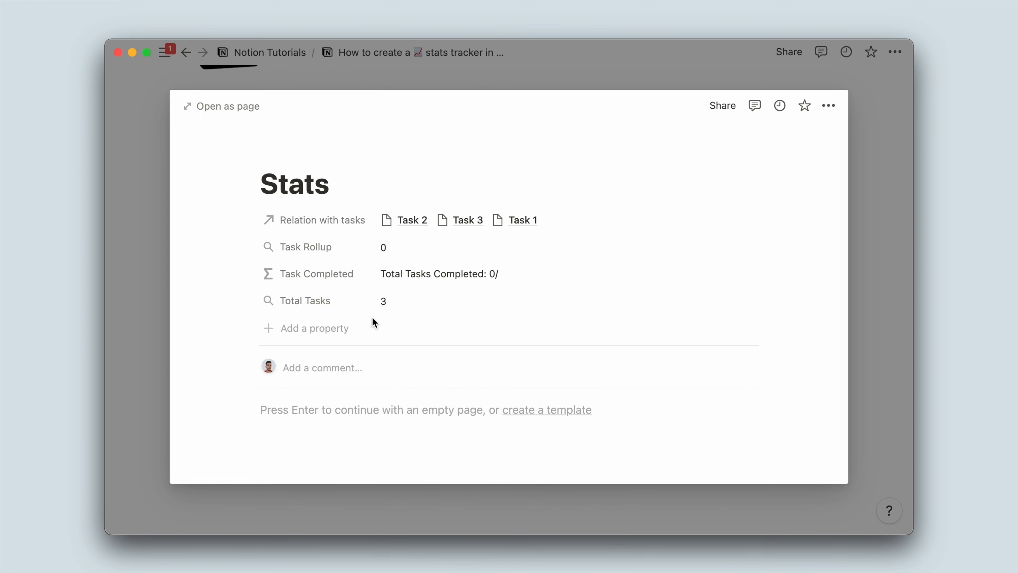
- Append + format(prop("Total Tasks")) to the end of the Task Completed formula and apply it
left_click(411, 274)
type("+ ")
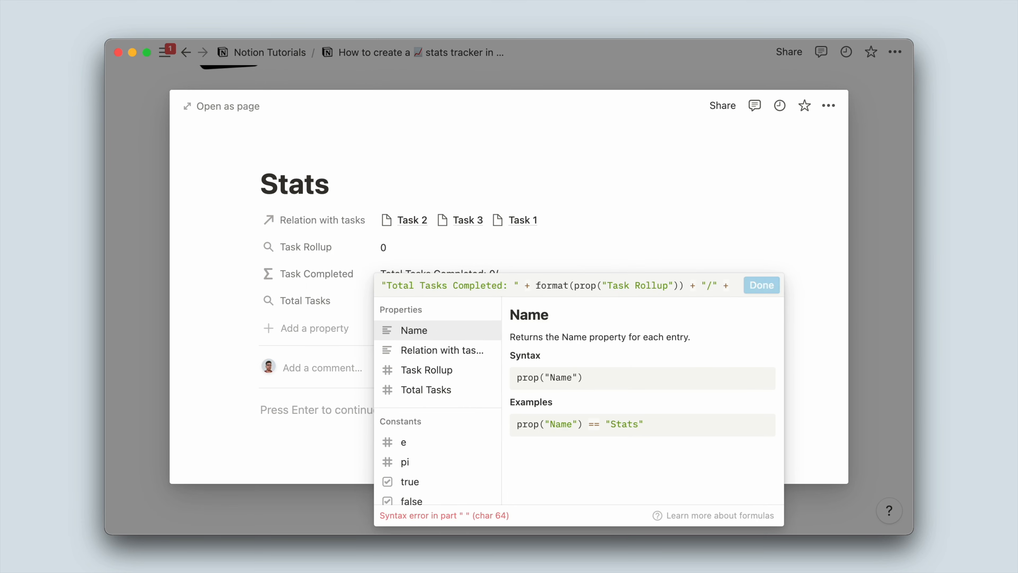
type("\"")
key("BackSpace")
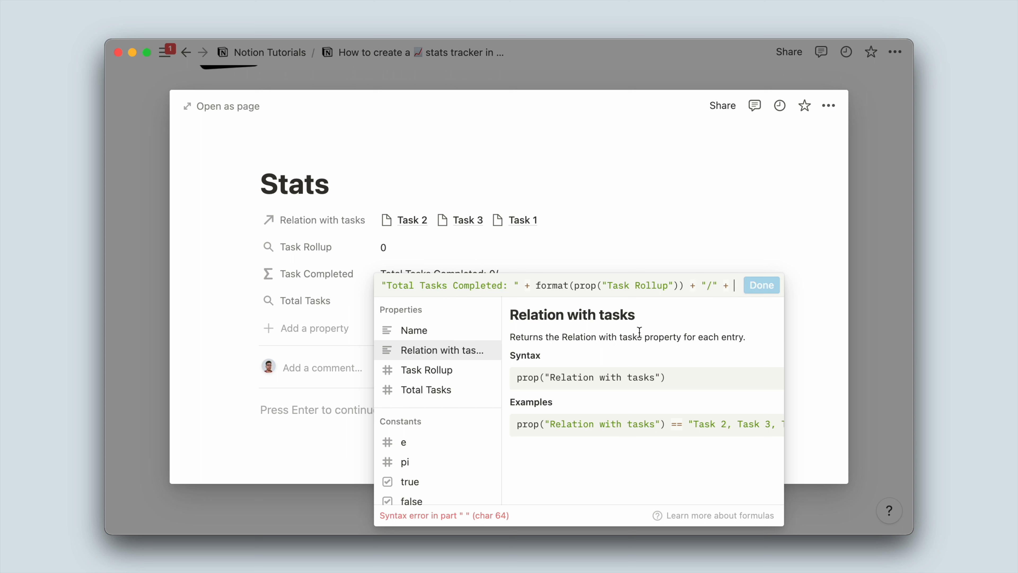
type("for")
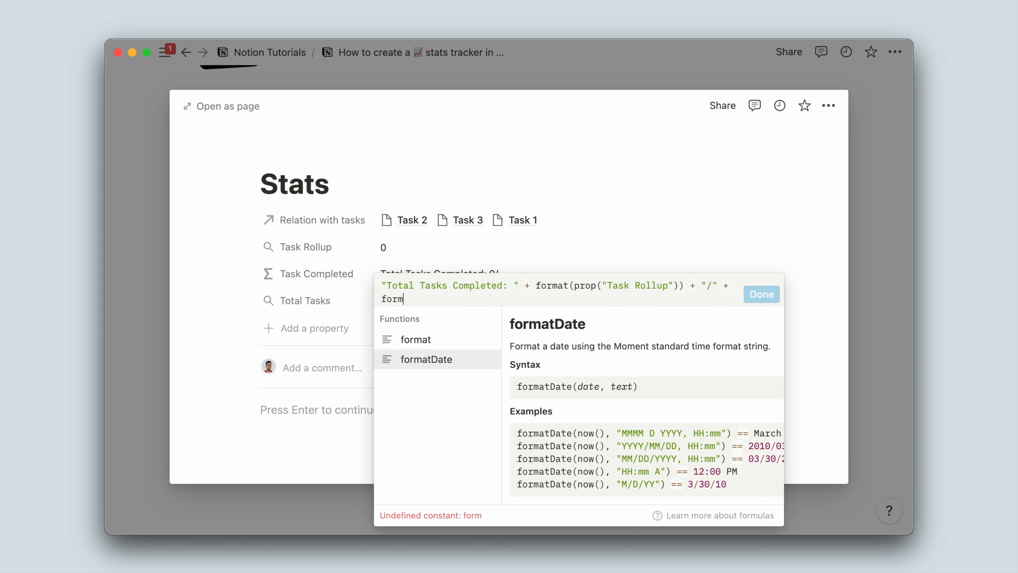
type("m")
left_click(479, 350)
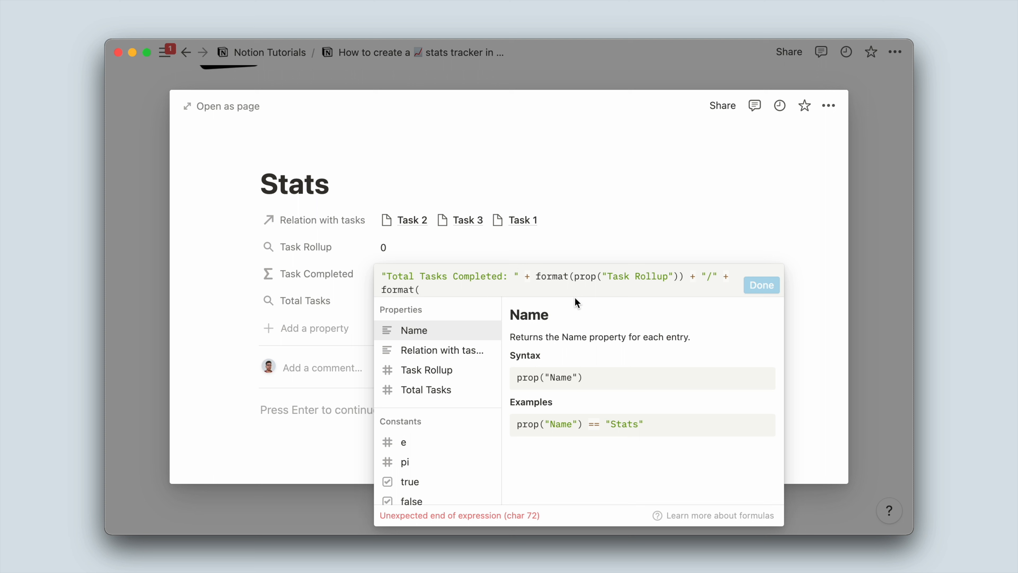
type("pro")
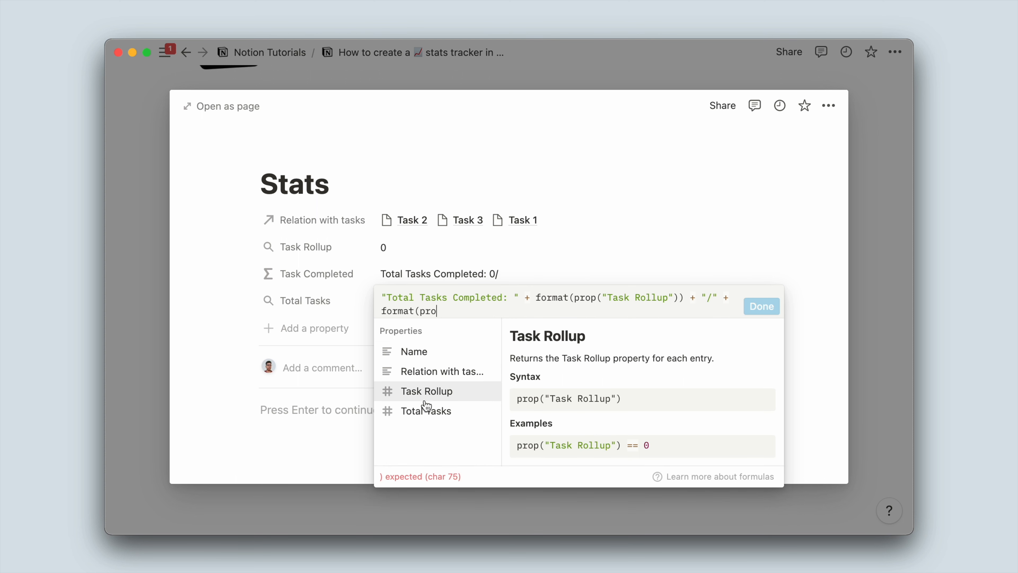
left_click(428, 410)
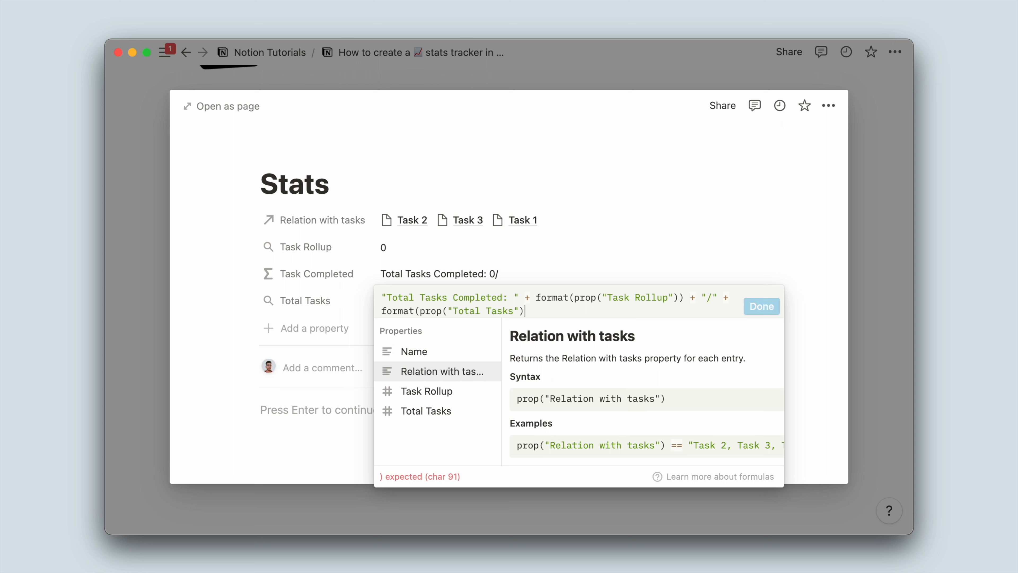
type(")")
left_click(761, 285)
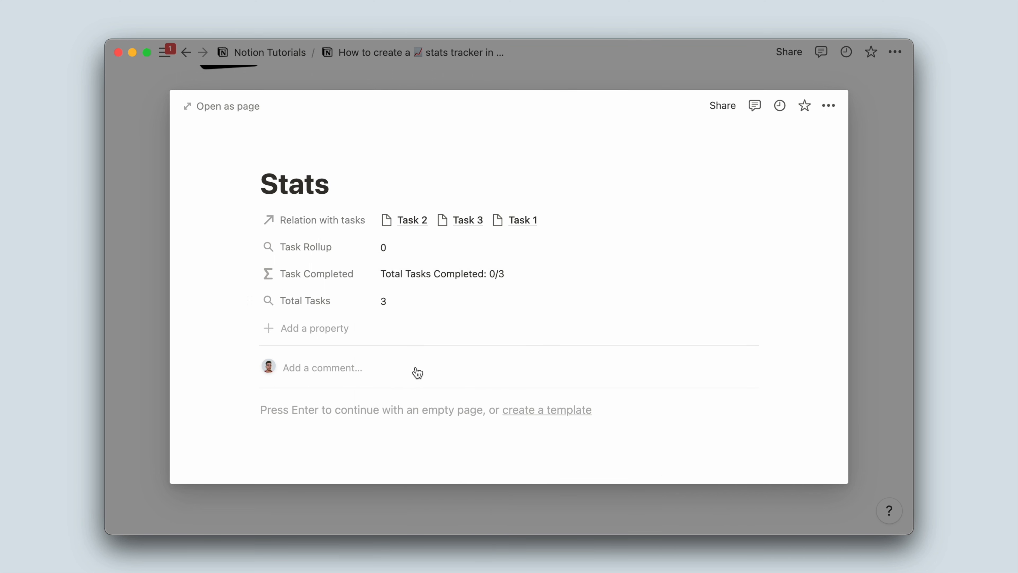
- Add a space on each side of the slash in the Task Completed formula, making it " / ", and apply it
left_click(495, 284)
left_click(707, 276)
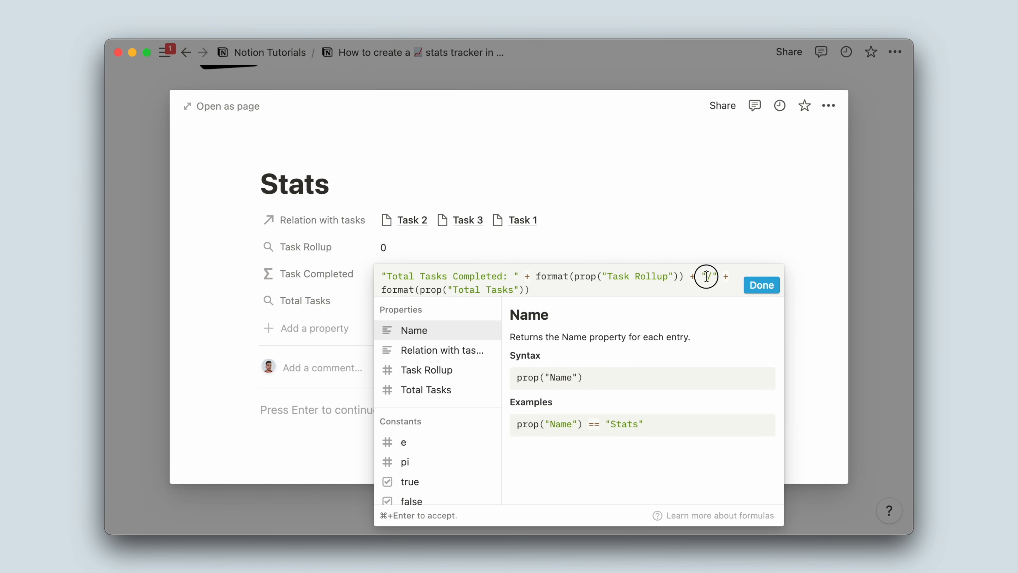
left_click(718, 277)
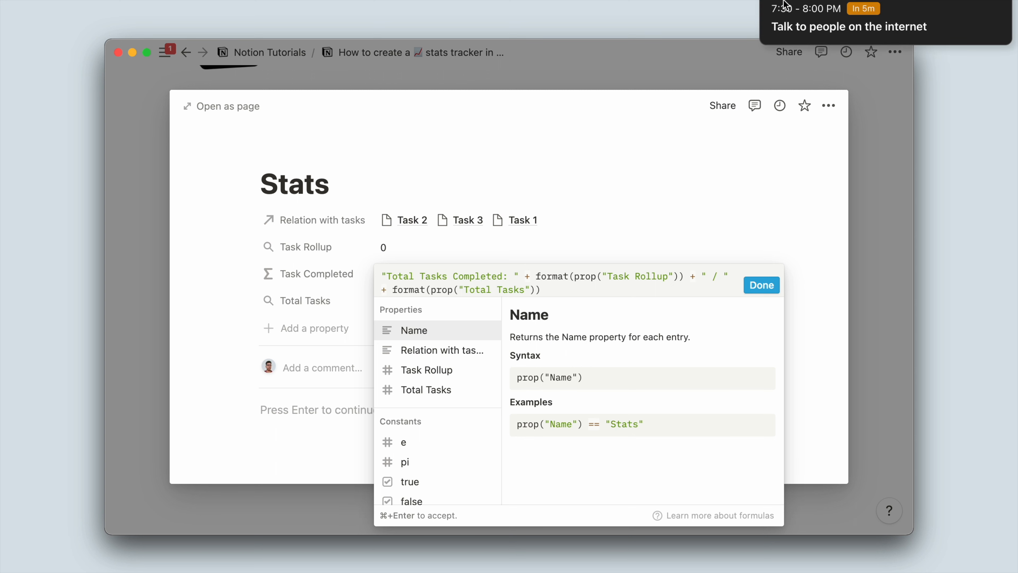
left_click(754, 284)
left_click(754, 284)
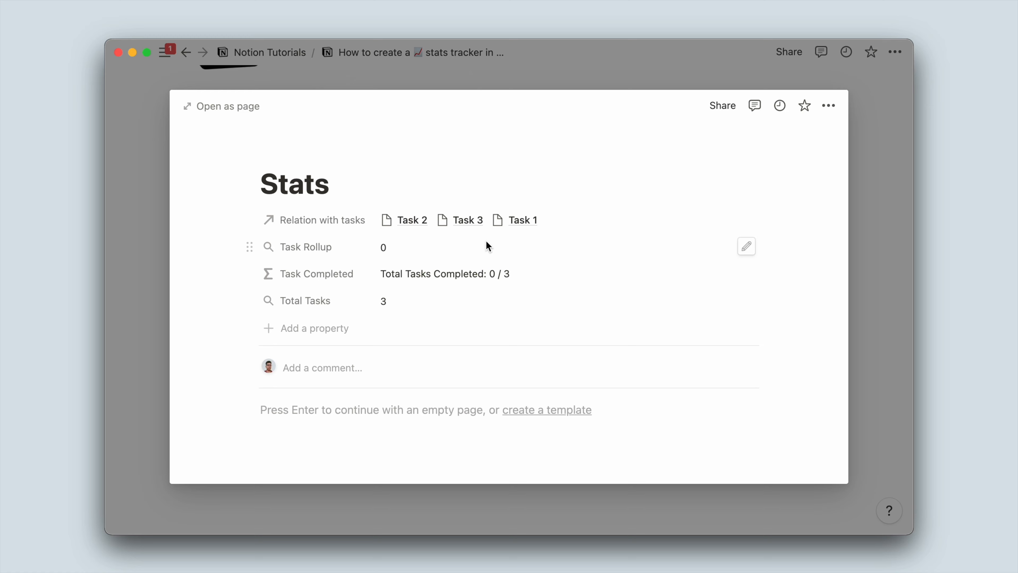
- Close the Stats page and set its gallery cards to hide Task Rollup and show Task Completed
left_click(139, 238)
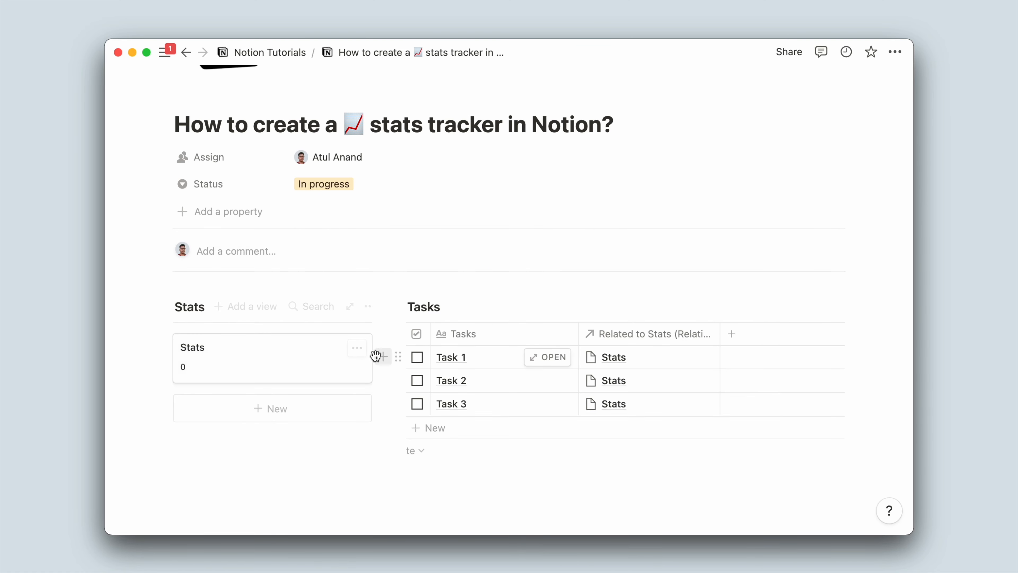
left_click(368, 307)
left_click(441, 293)
left_click(428, 450)
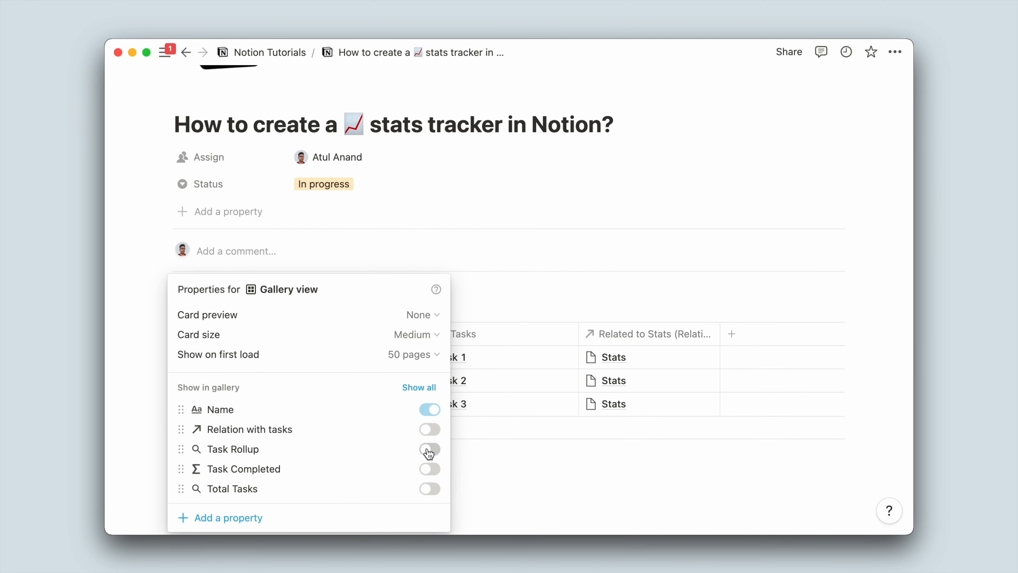
left_click(429, 469)
left_click(462, 466)
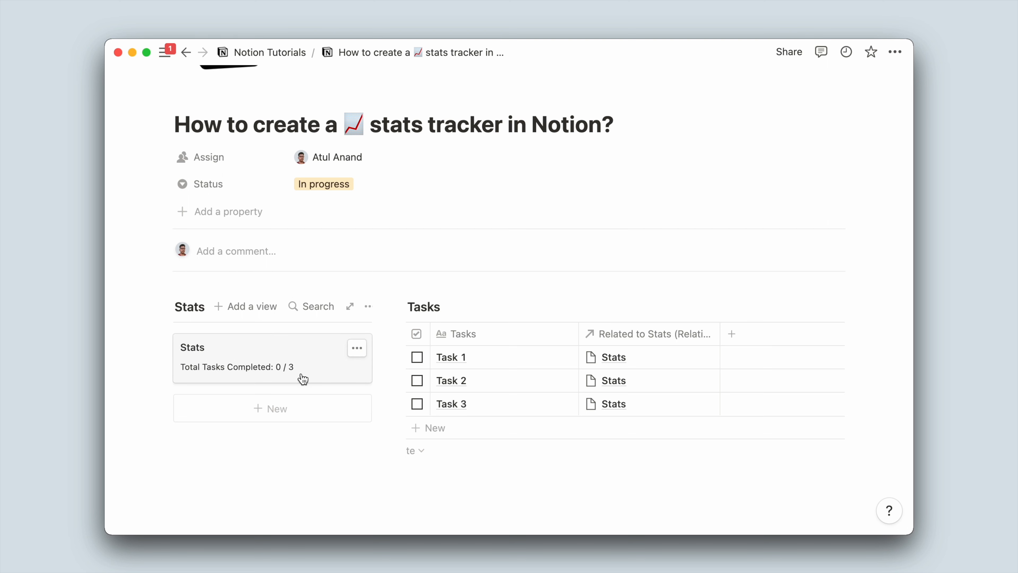
- Mark Task 1 and Task 2 as done in the Tasks table
left_click(418, 357)
left_click(418, 381)
left_click(424, 436)
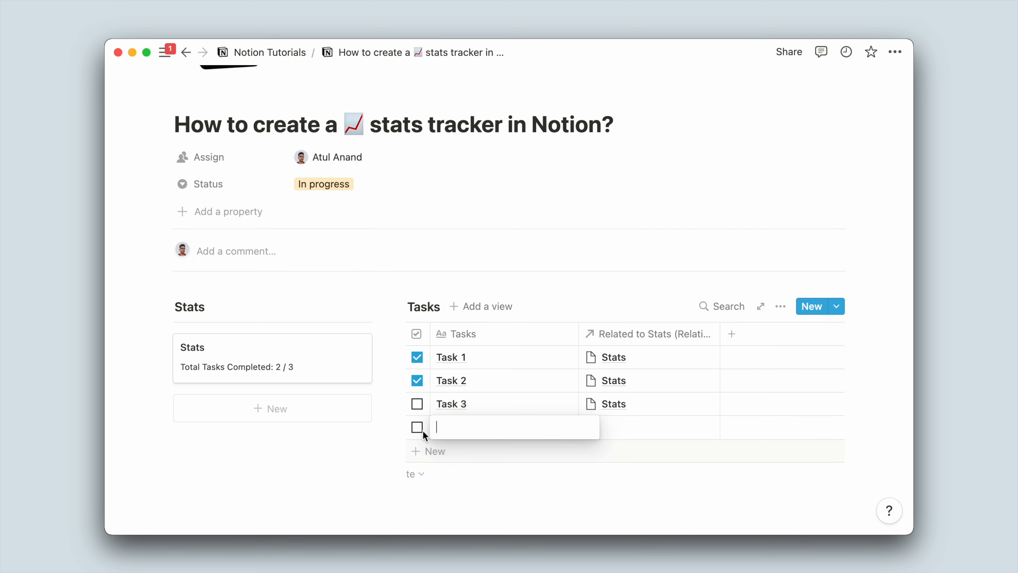
type("Task")
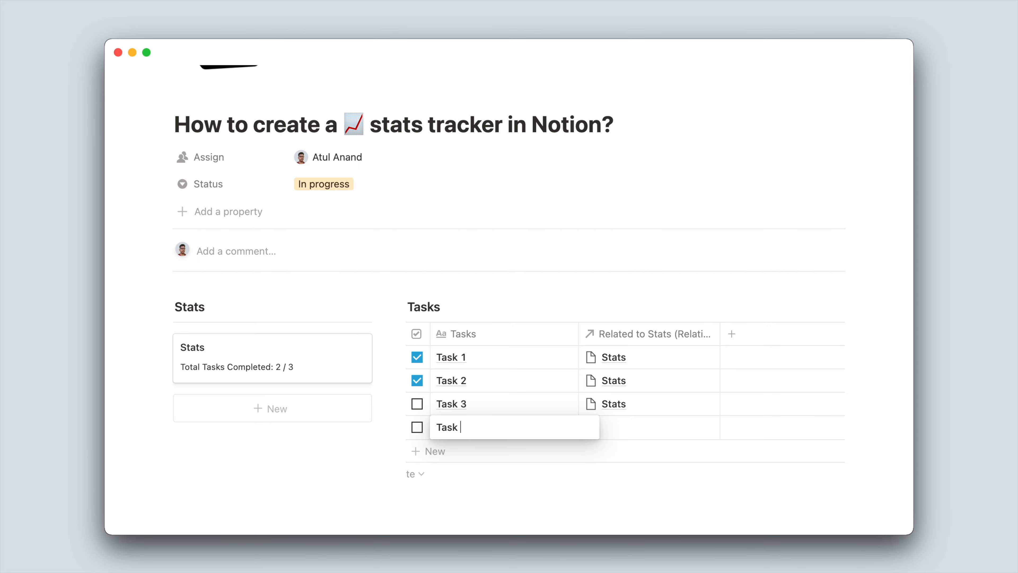
type(" 4")
left_click(642, 427)
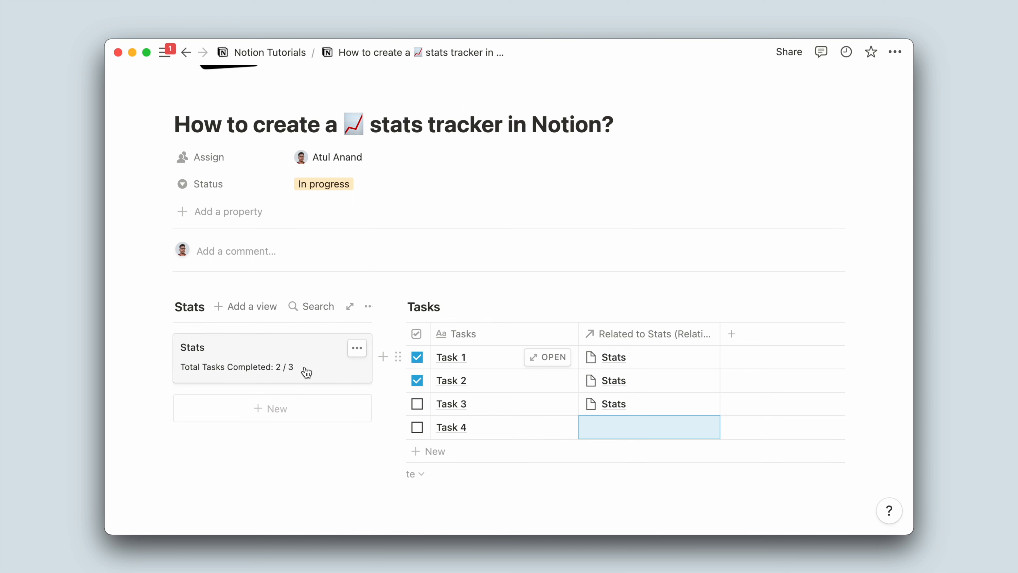
left_click(398, 426)
key("BackSpace")
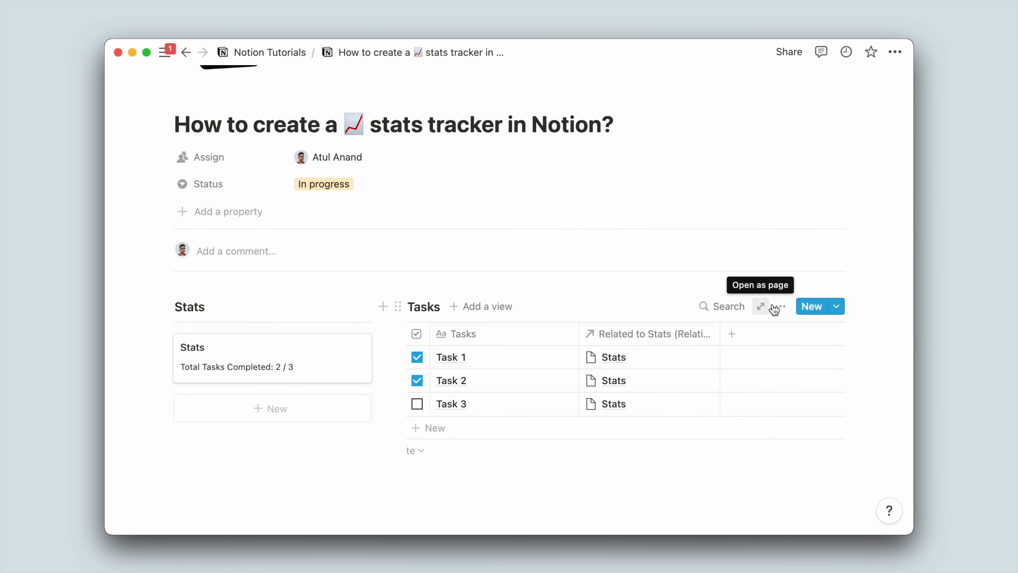
- Filter the Tasks table's default view to rows where "Related to Stats (Relation with tasks)" contains the Stats page
left_click(774, 307)
left_click(789, 341)
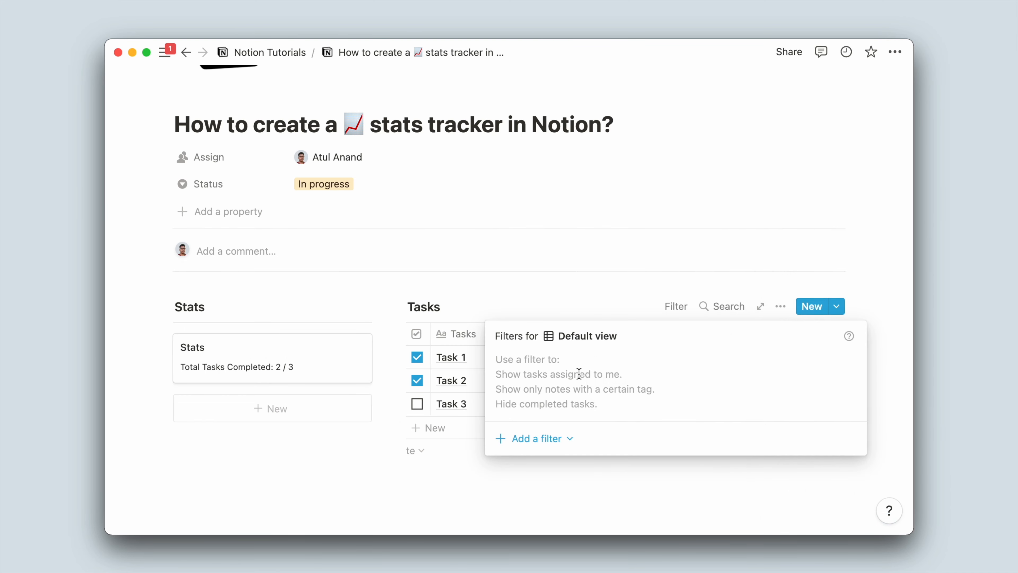
left_click(549, 445)
left_click(553, 464)
left_click(593, 364)
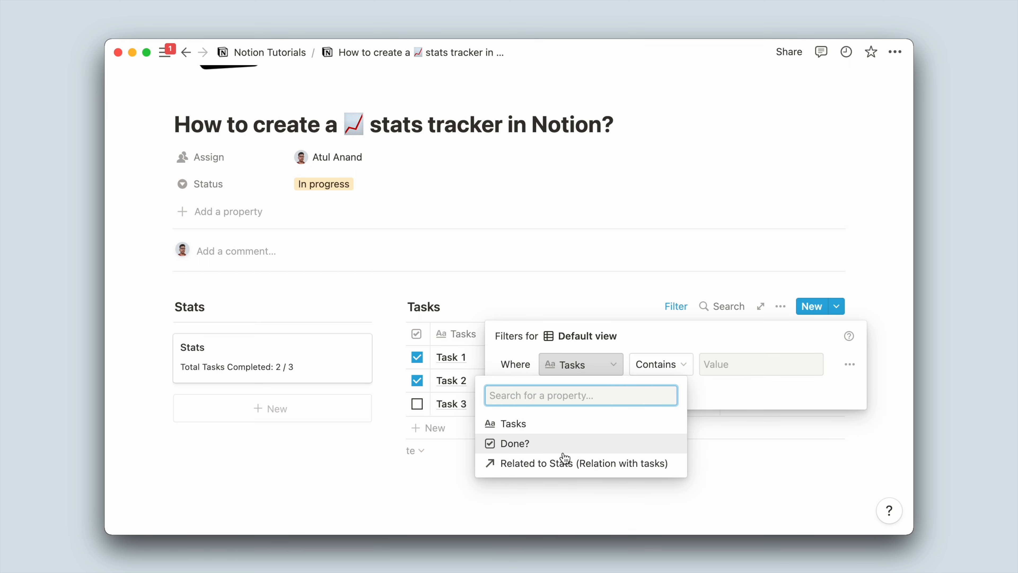
left_click(553, 472)
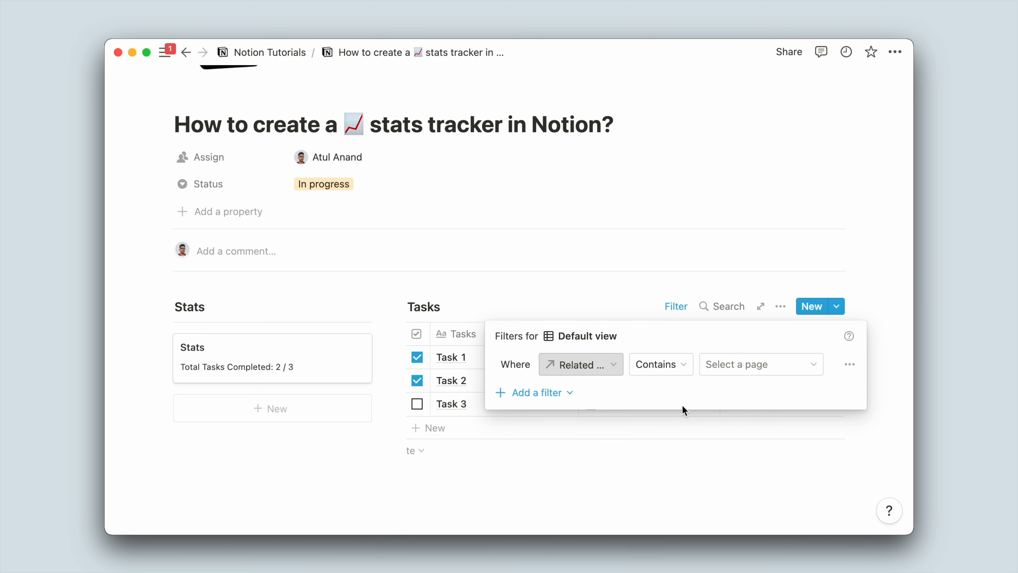
left_click(750, 359)
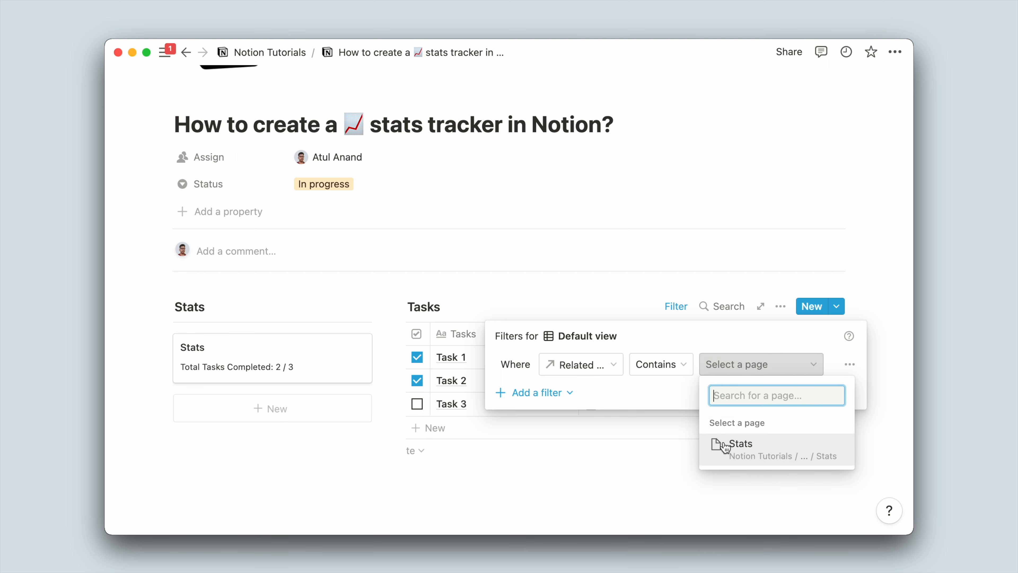
left_click(728, 443)
left_click(421, 415)
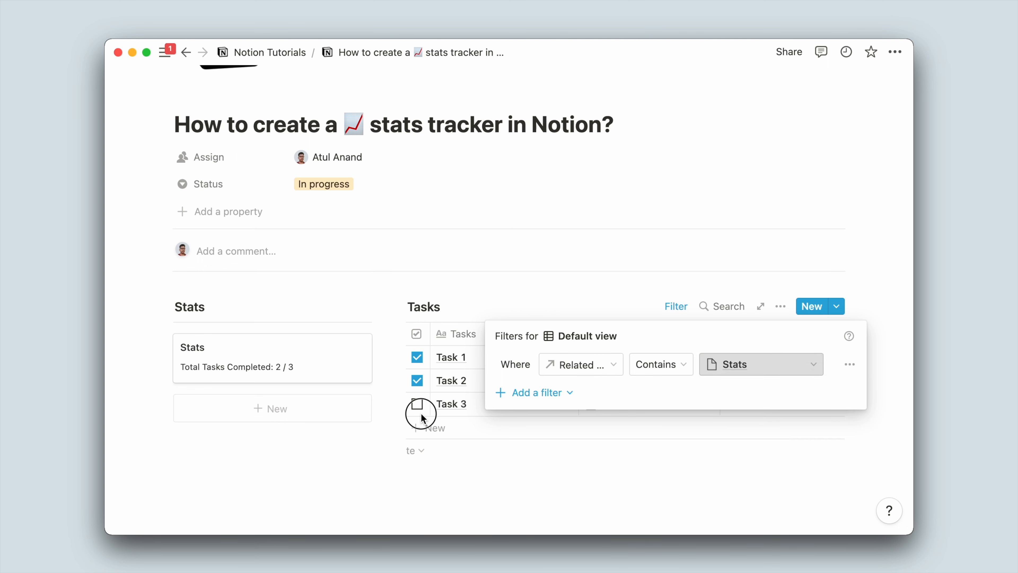
- Add a blank row to the filtered Tasks table and hide the "Related to Stats" relation column
left_click(426, 428)
key("Escape")
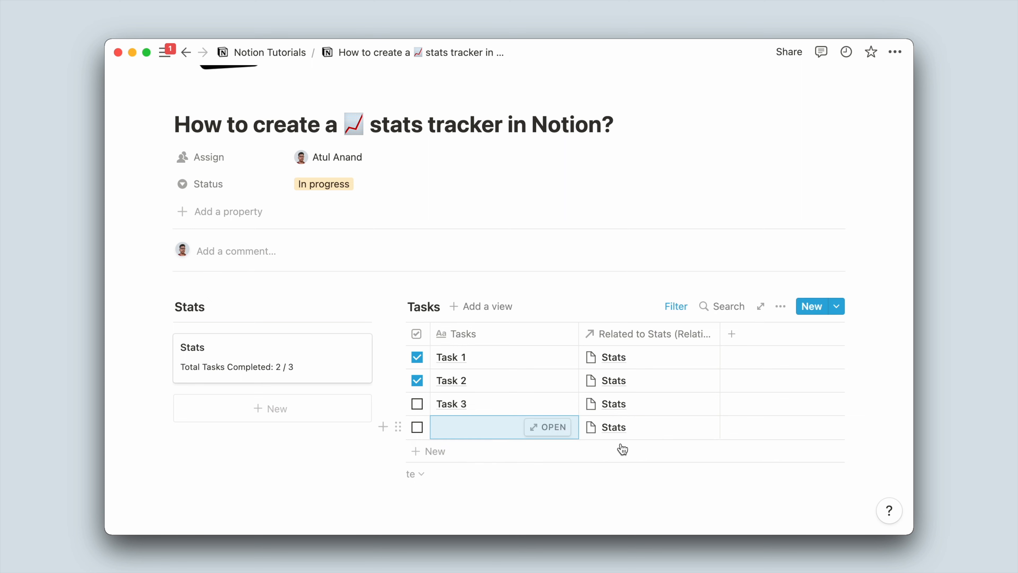
left_click(501, 426)
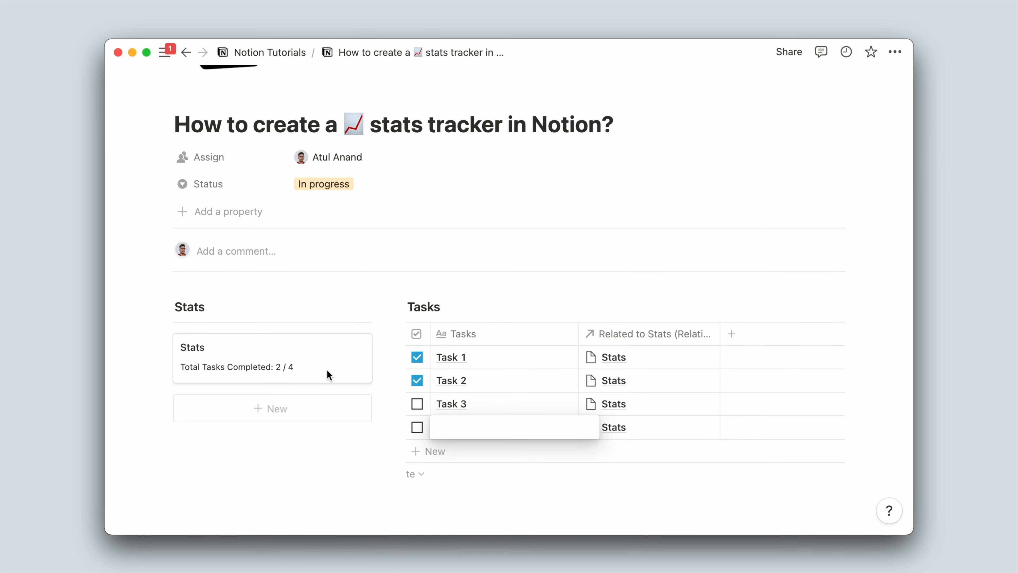
key("Escape")
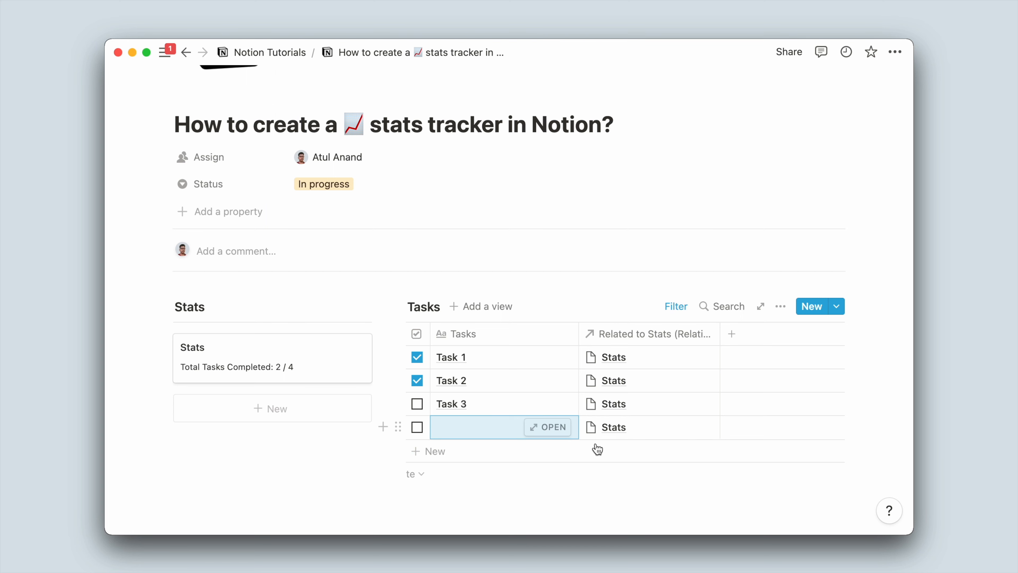
left_click(649, 333)
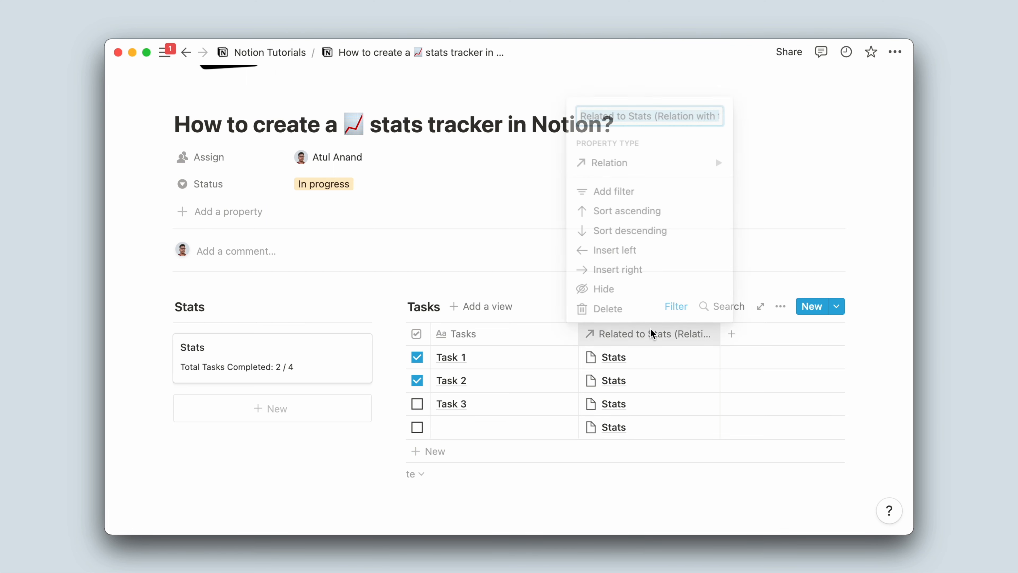
left_click(608, 309)
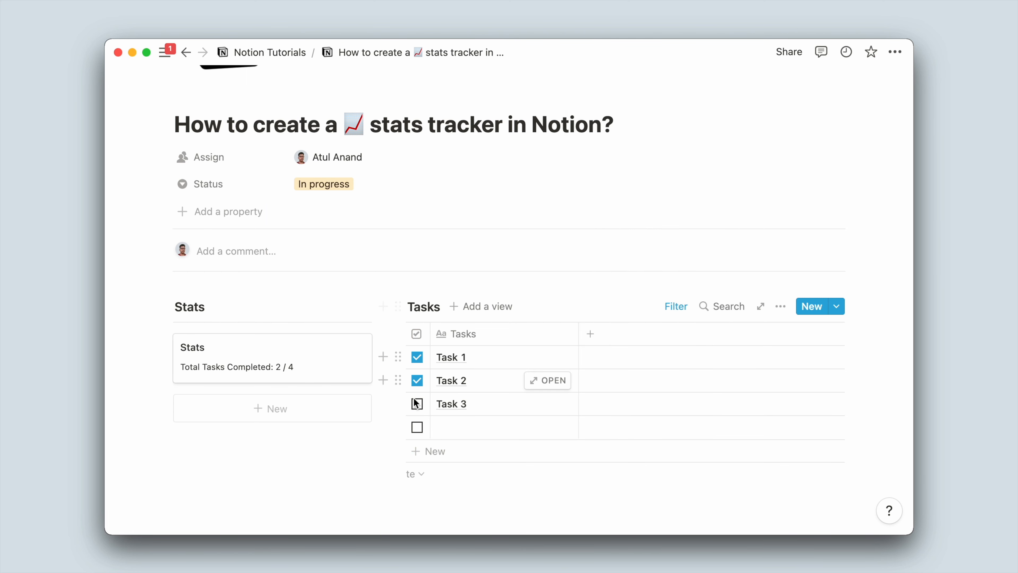
- Name the new row "Task 4" and mark it as done in the Tasks table
left_click(444, 431)
type("Tas")
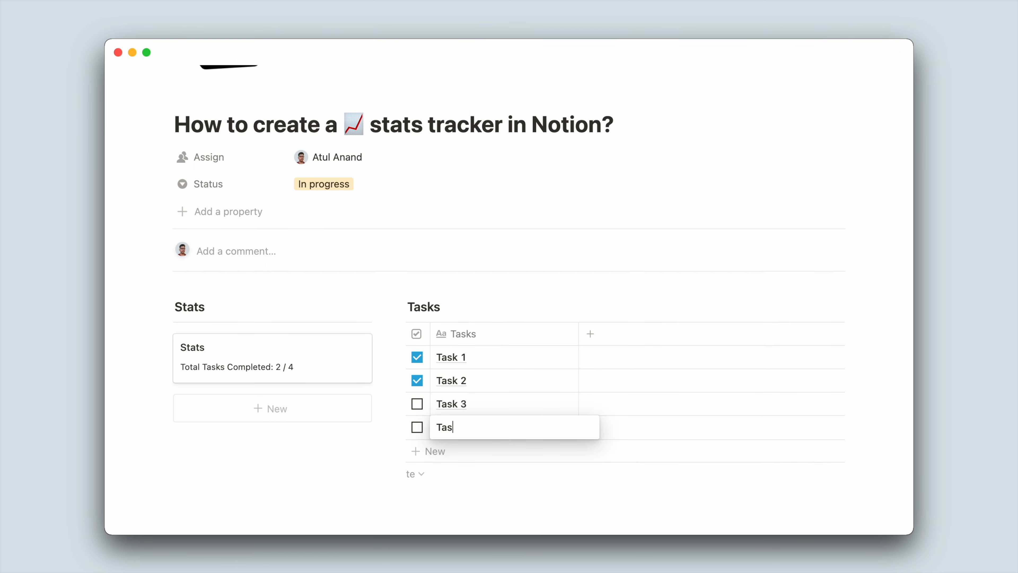
type("k 4")
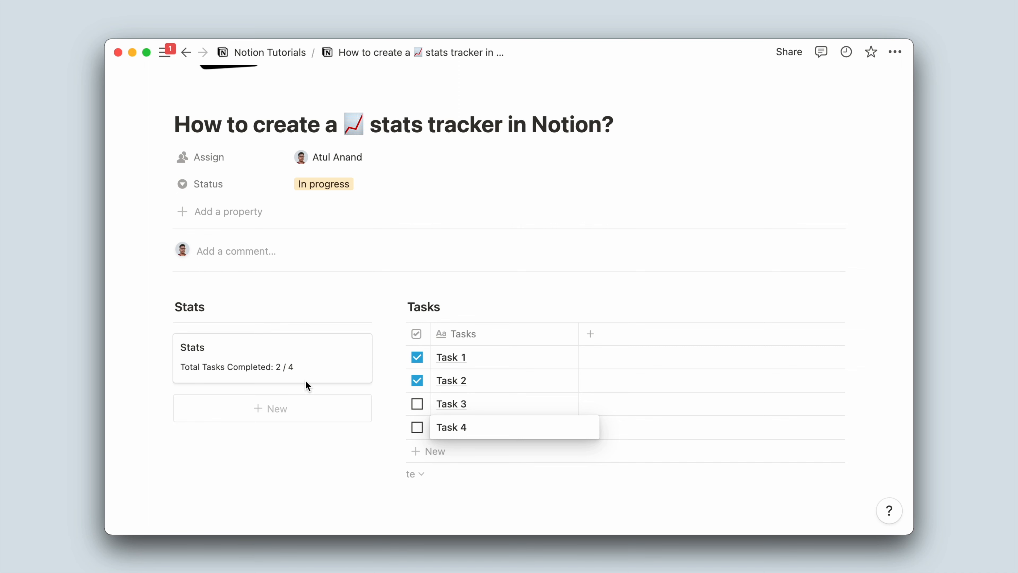
left_click(392, 421)
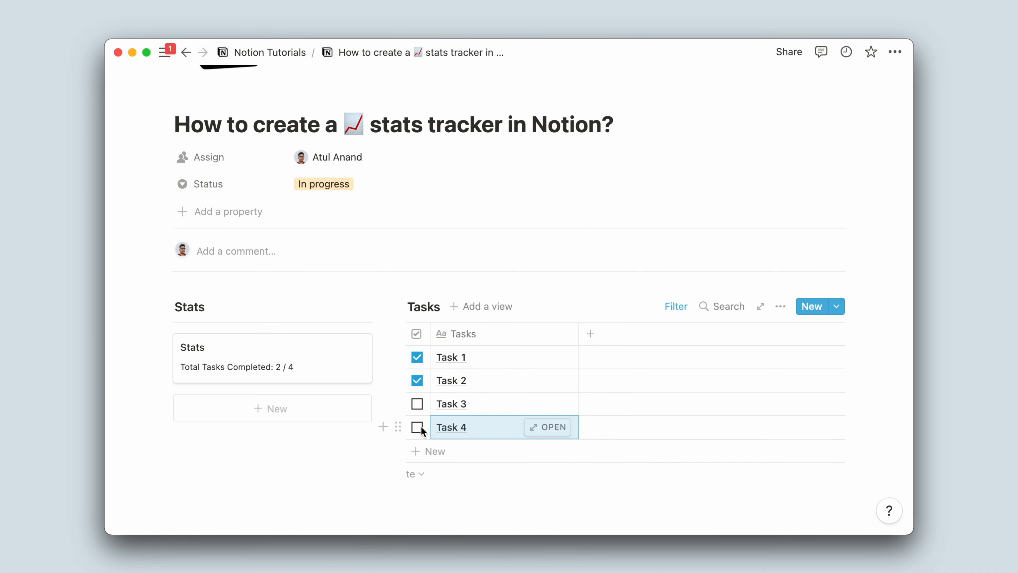
left_click(417, 427)
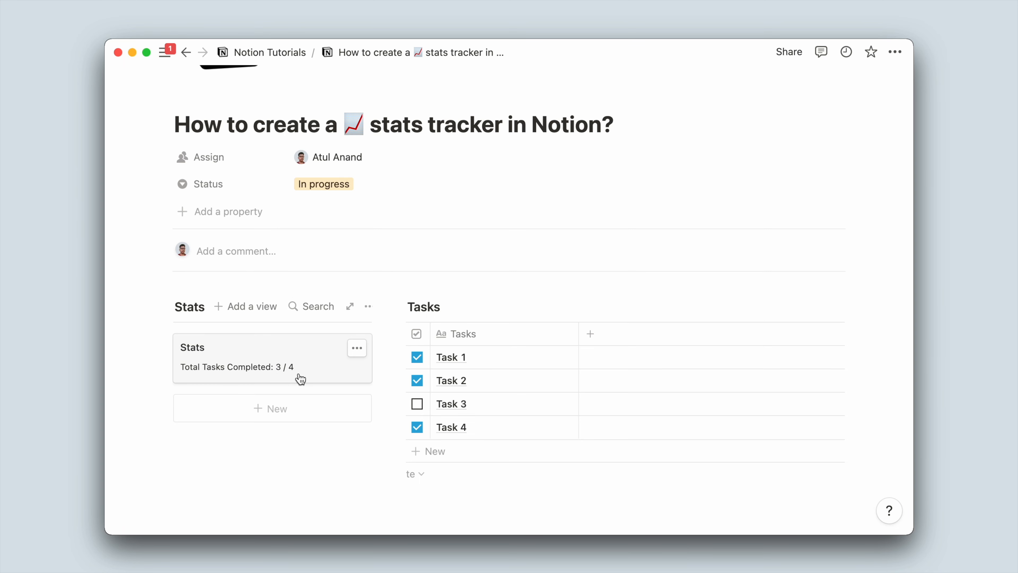
scroll(451, 406, "up", 3)
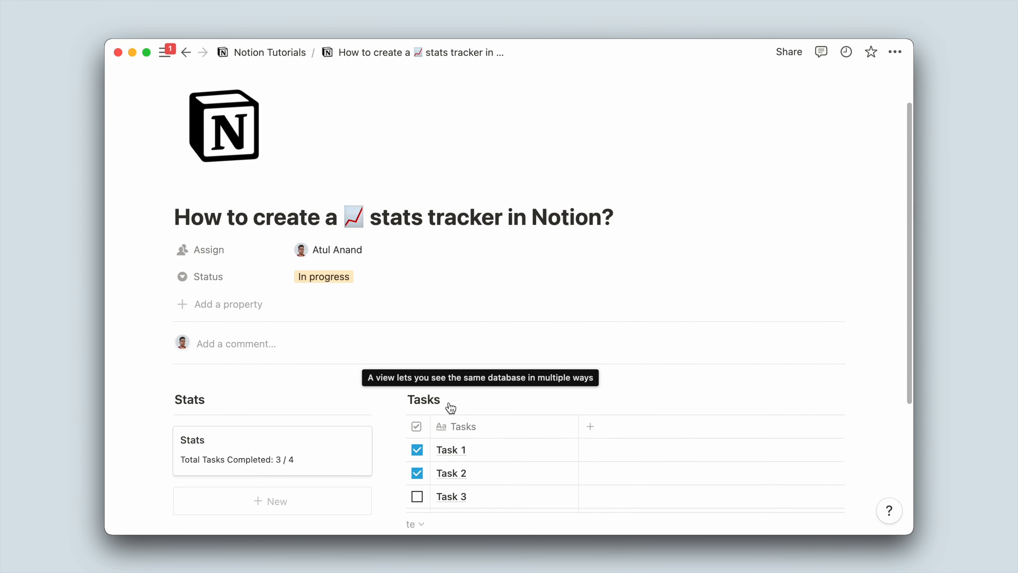